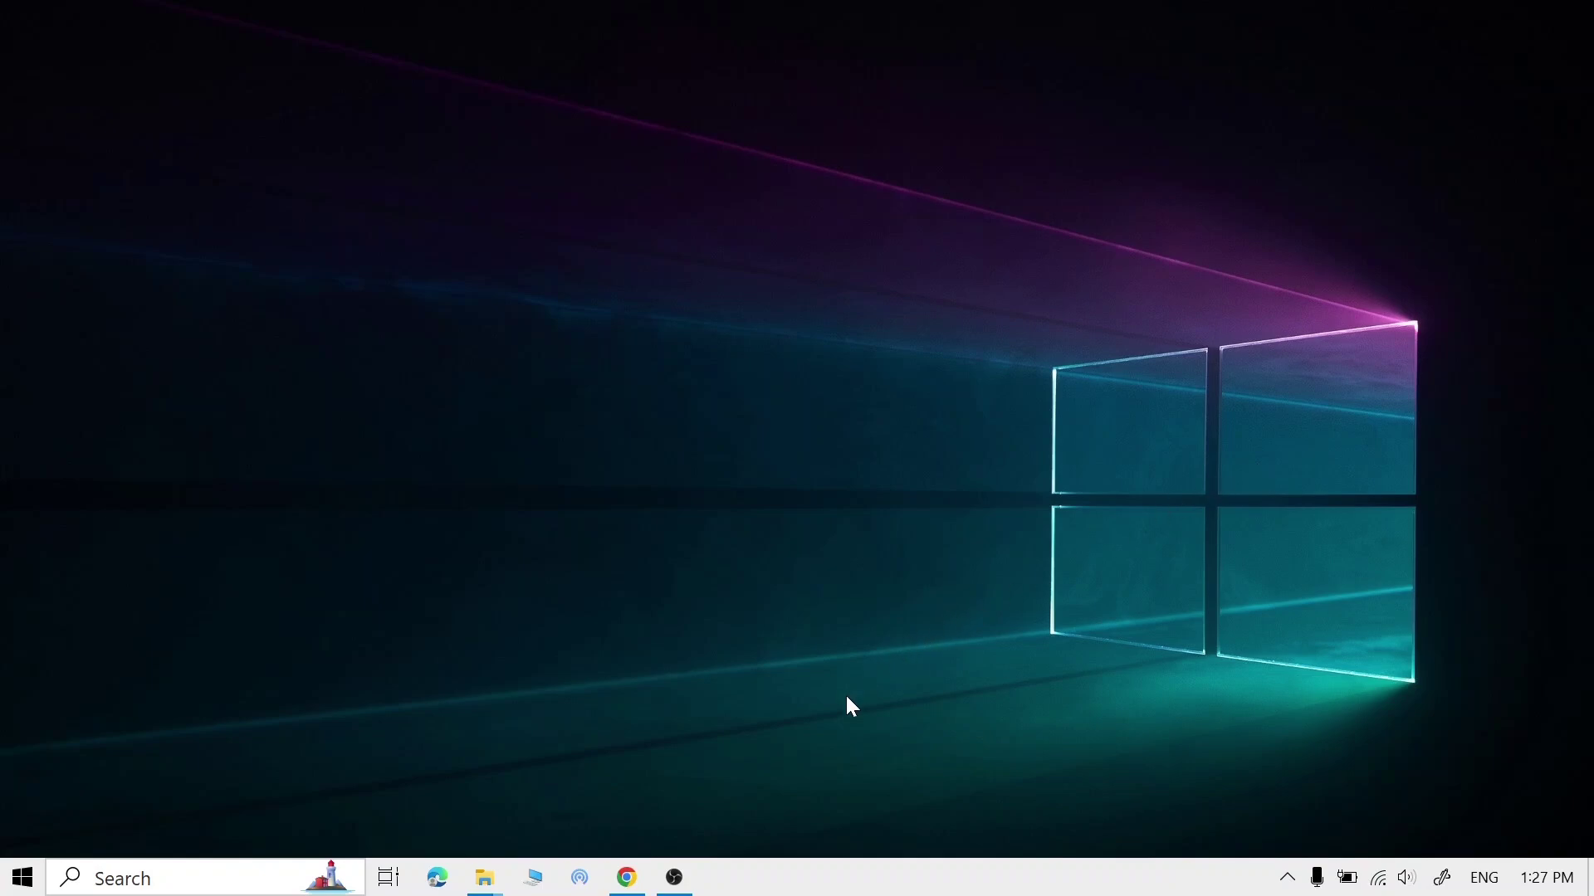
Return to the File-upload.in page, close the covering ad, and pass the IM NOT ROBOT check.
left_click(628, 882)
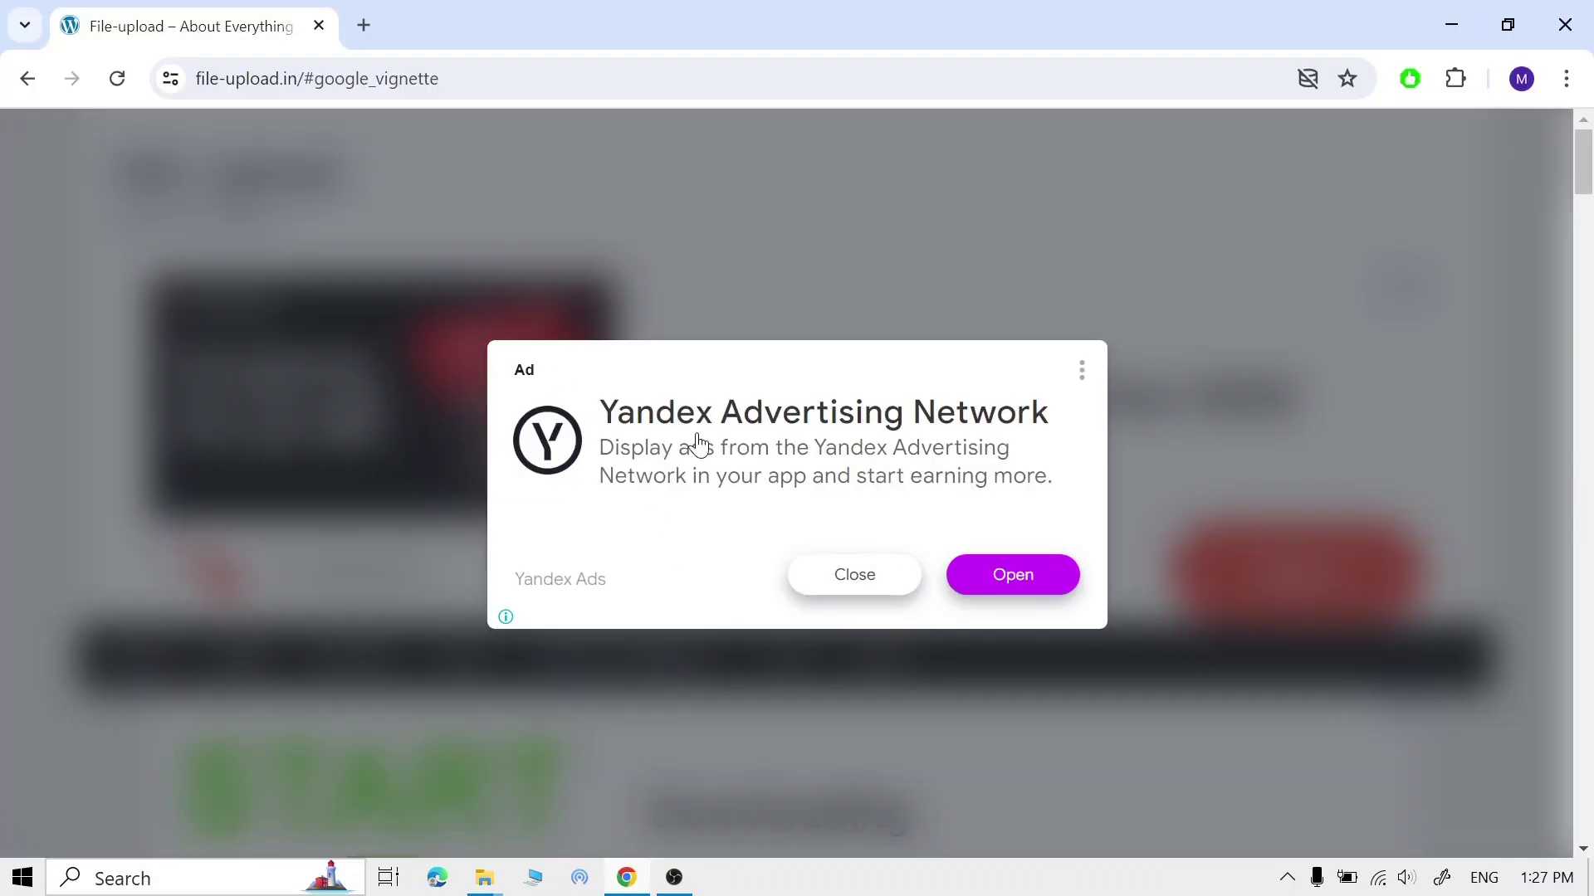
left_click(836, 588)
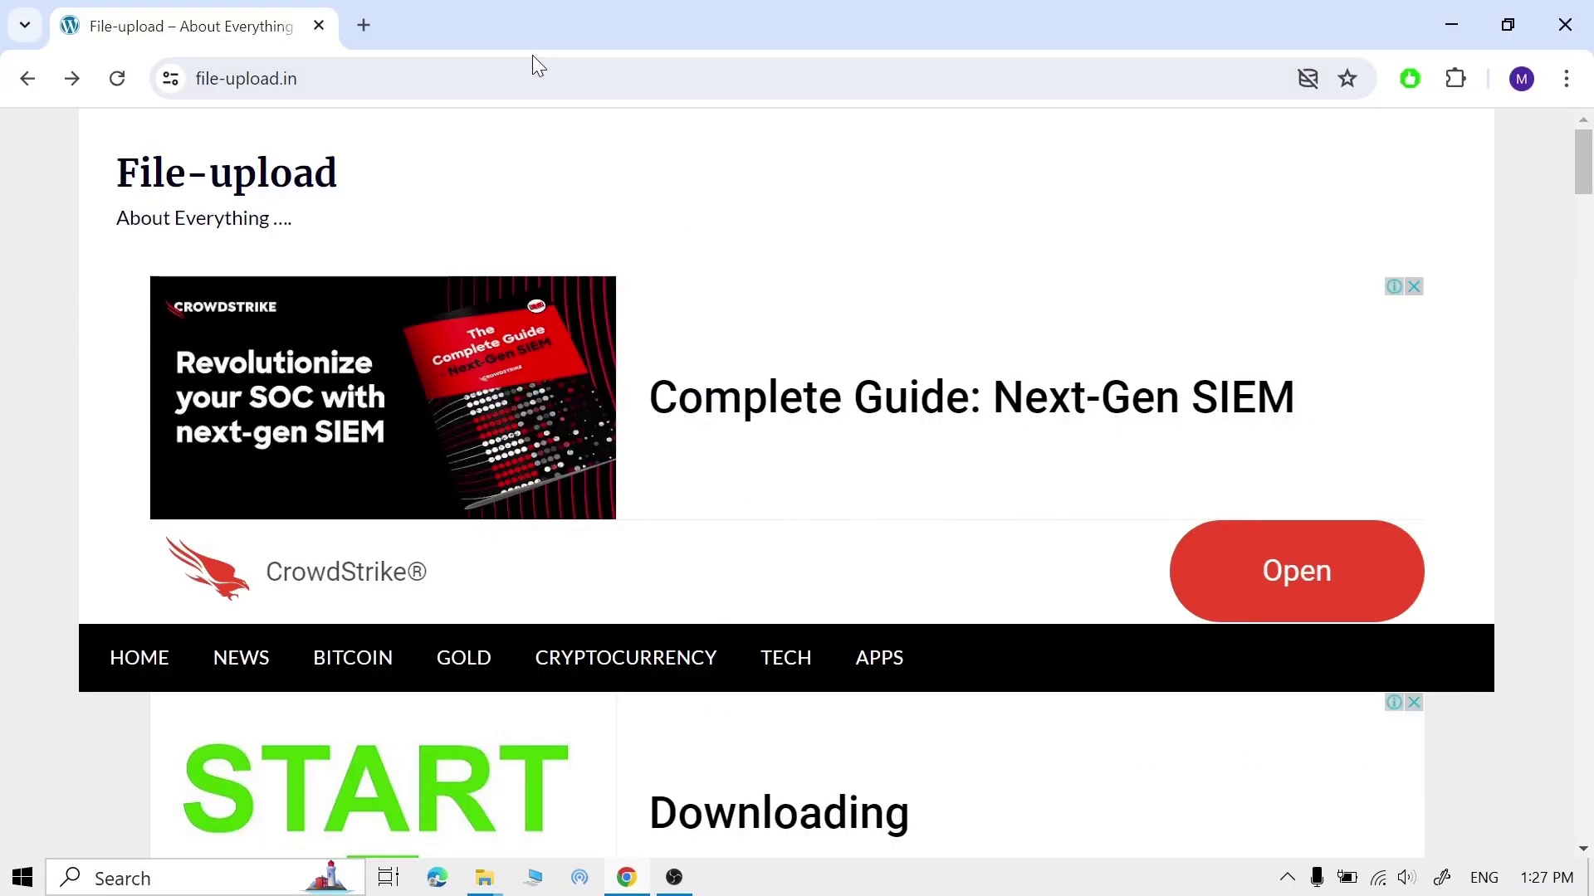
left_click(410, 79)
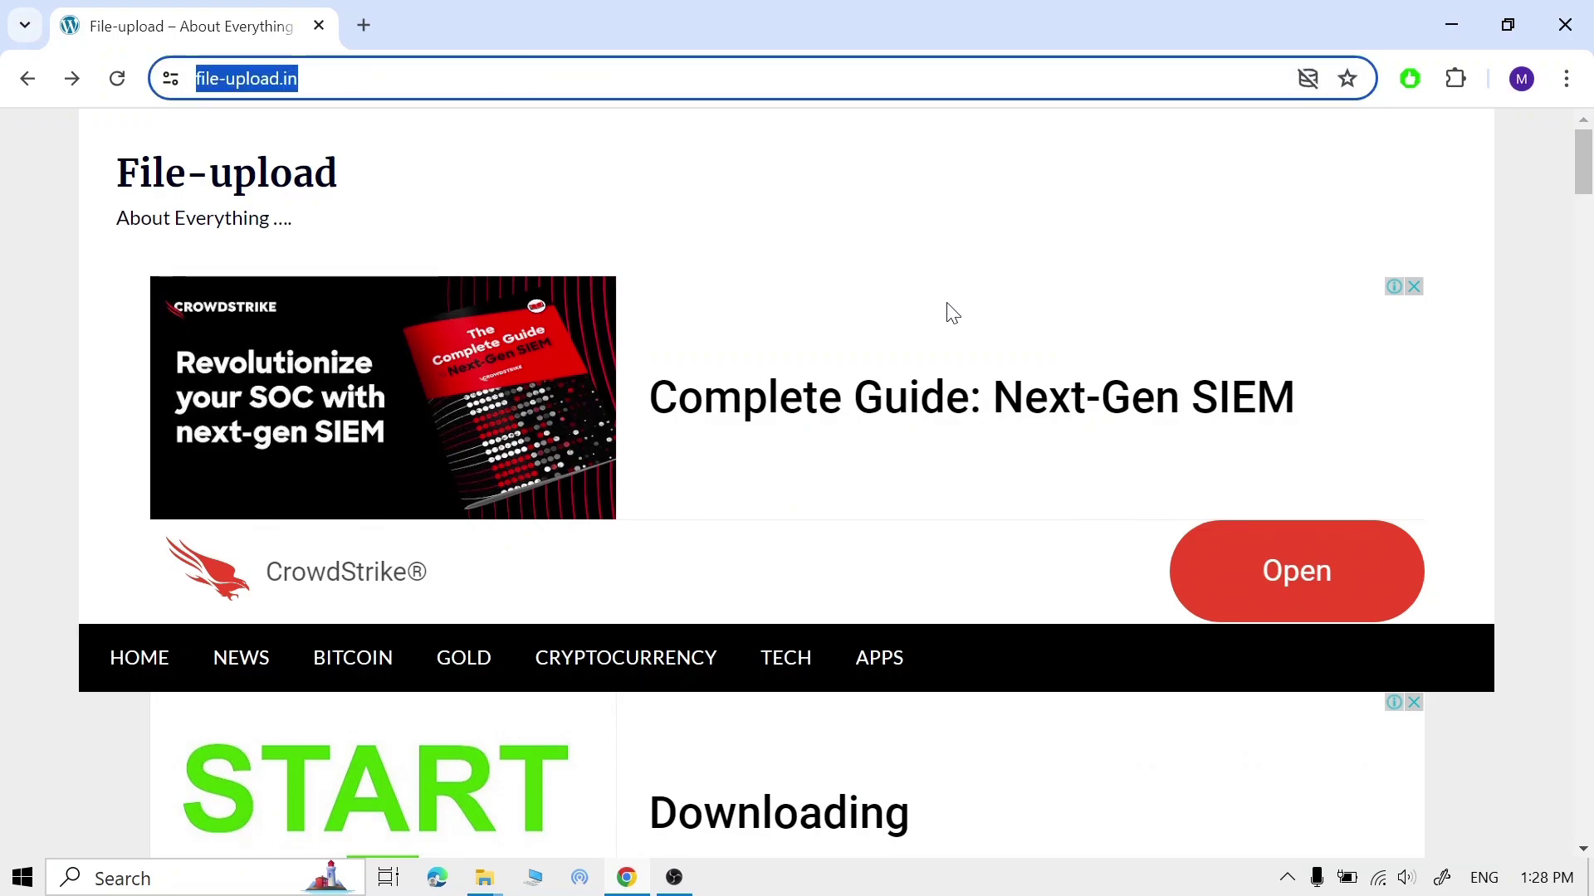
scroll(949, 311, "down", 4)
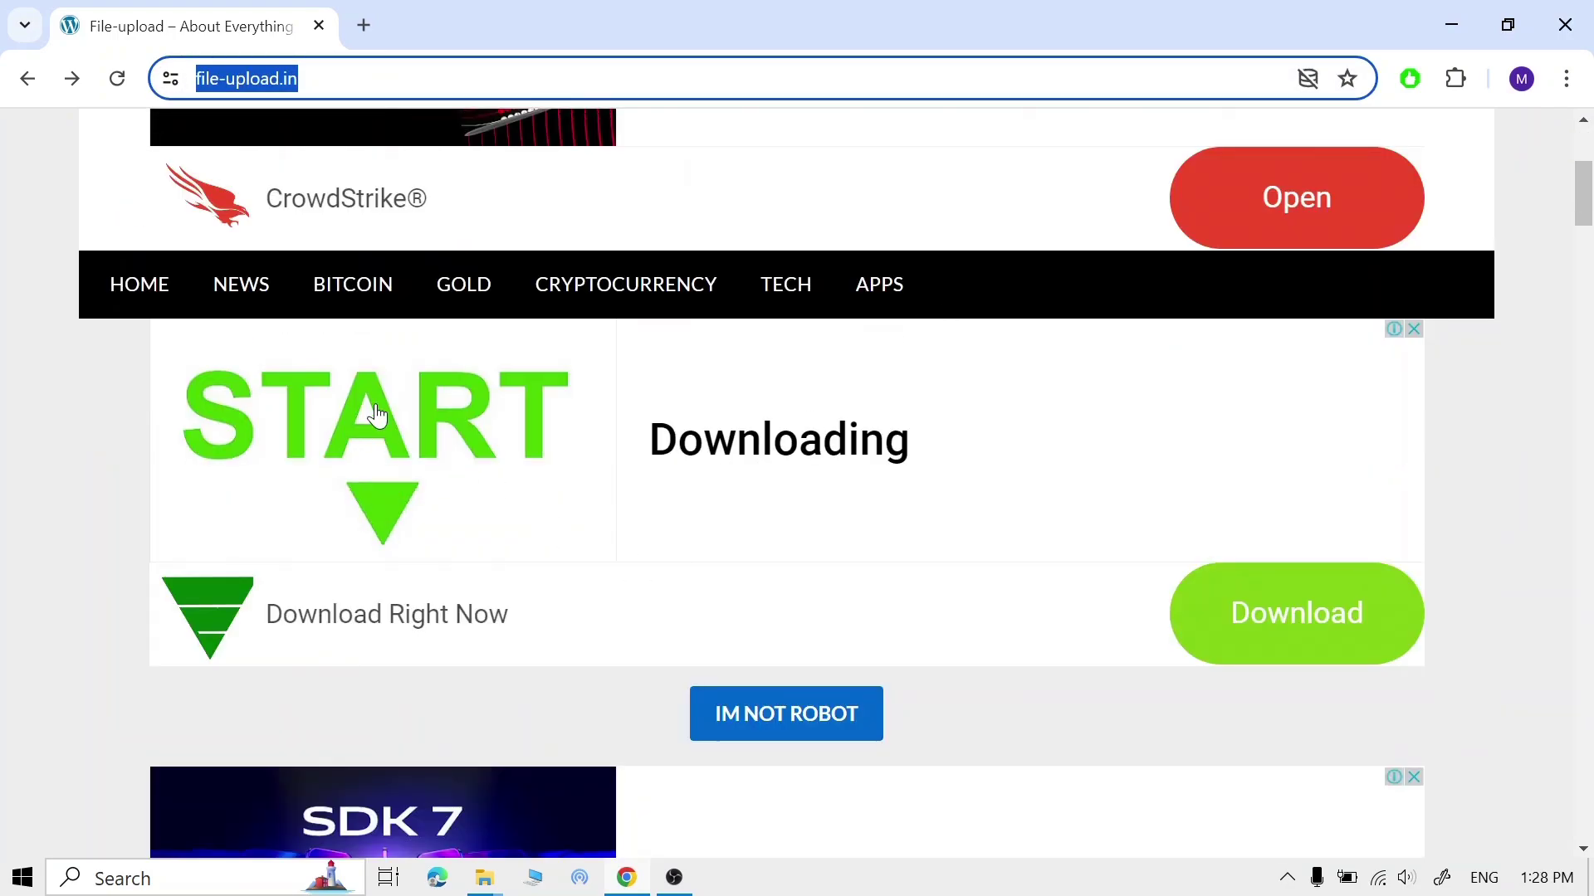
left_click(801, 725)
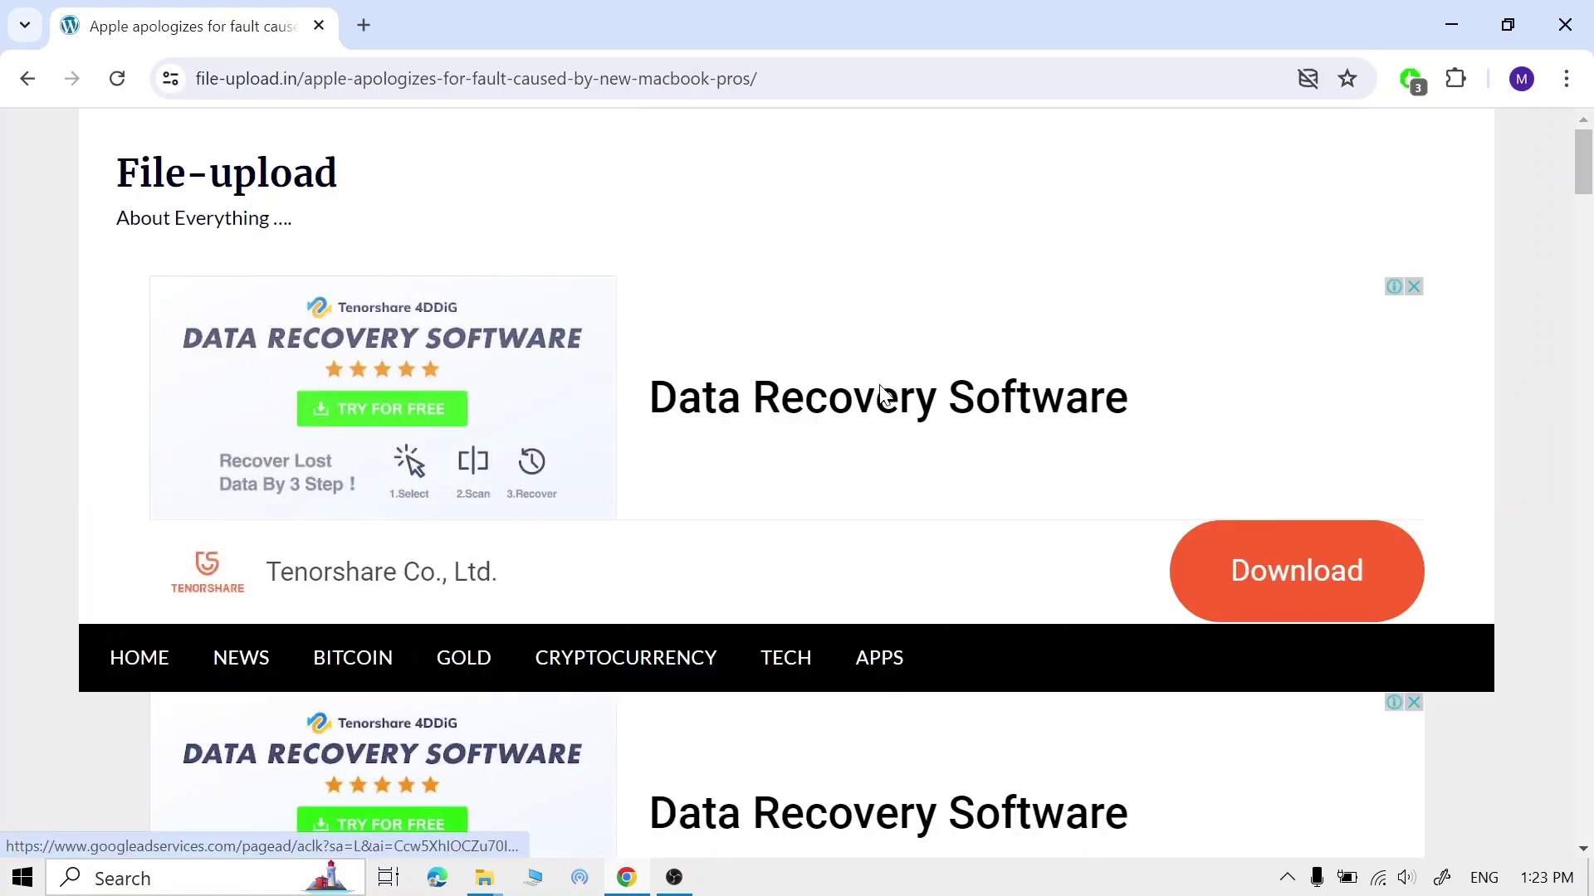
Generate the download link and follow it to the 7r6.com captcha page.
scroll(882, 396, "down", 5)
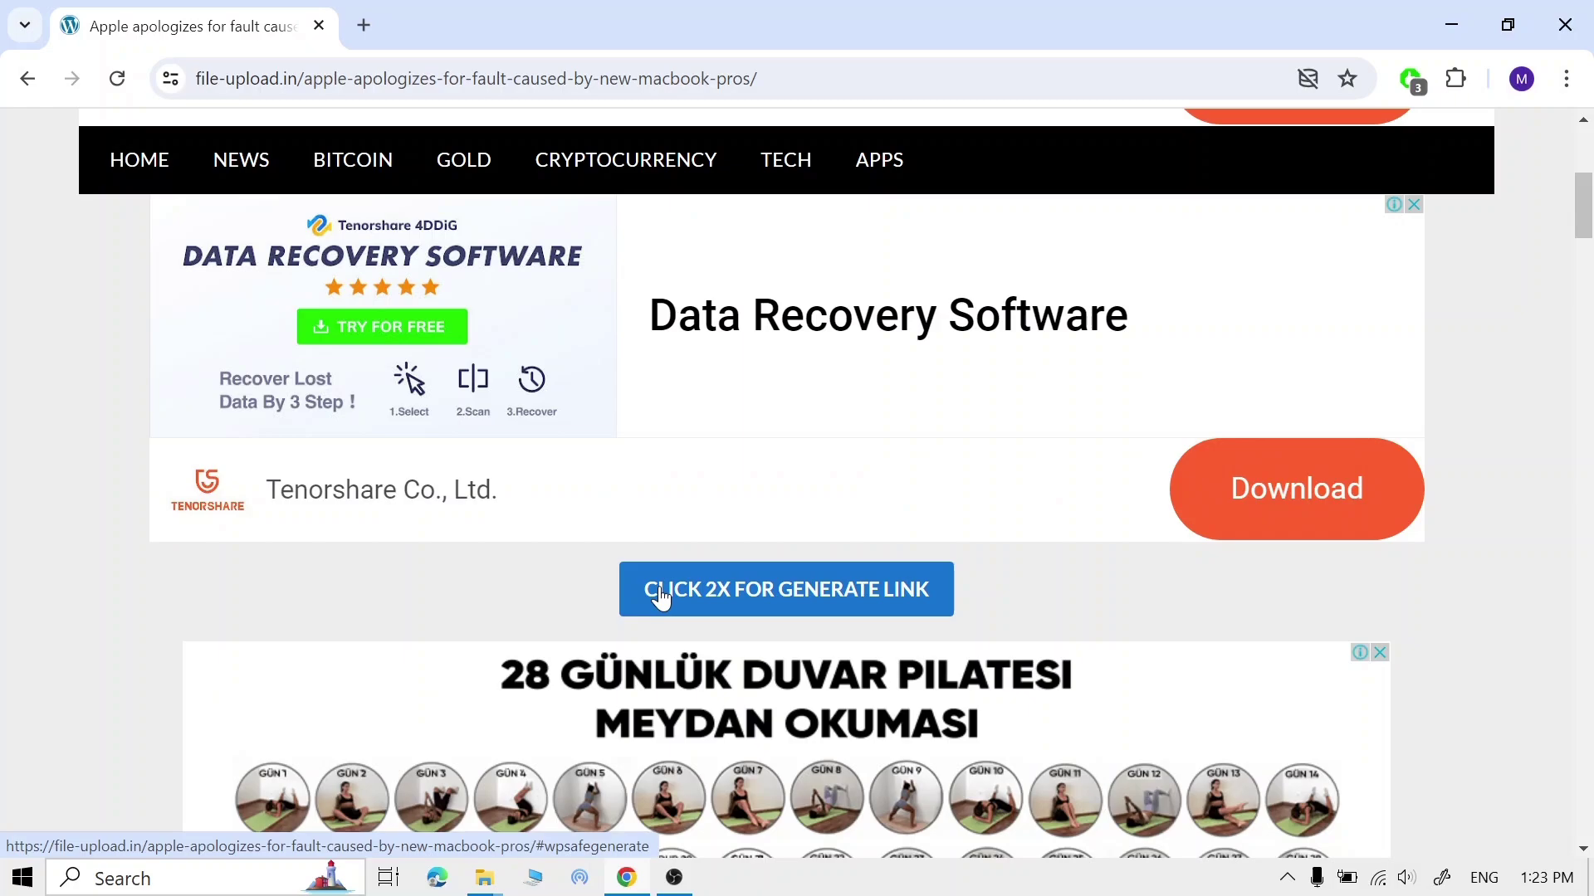
double_click(788, 590)
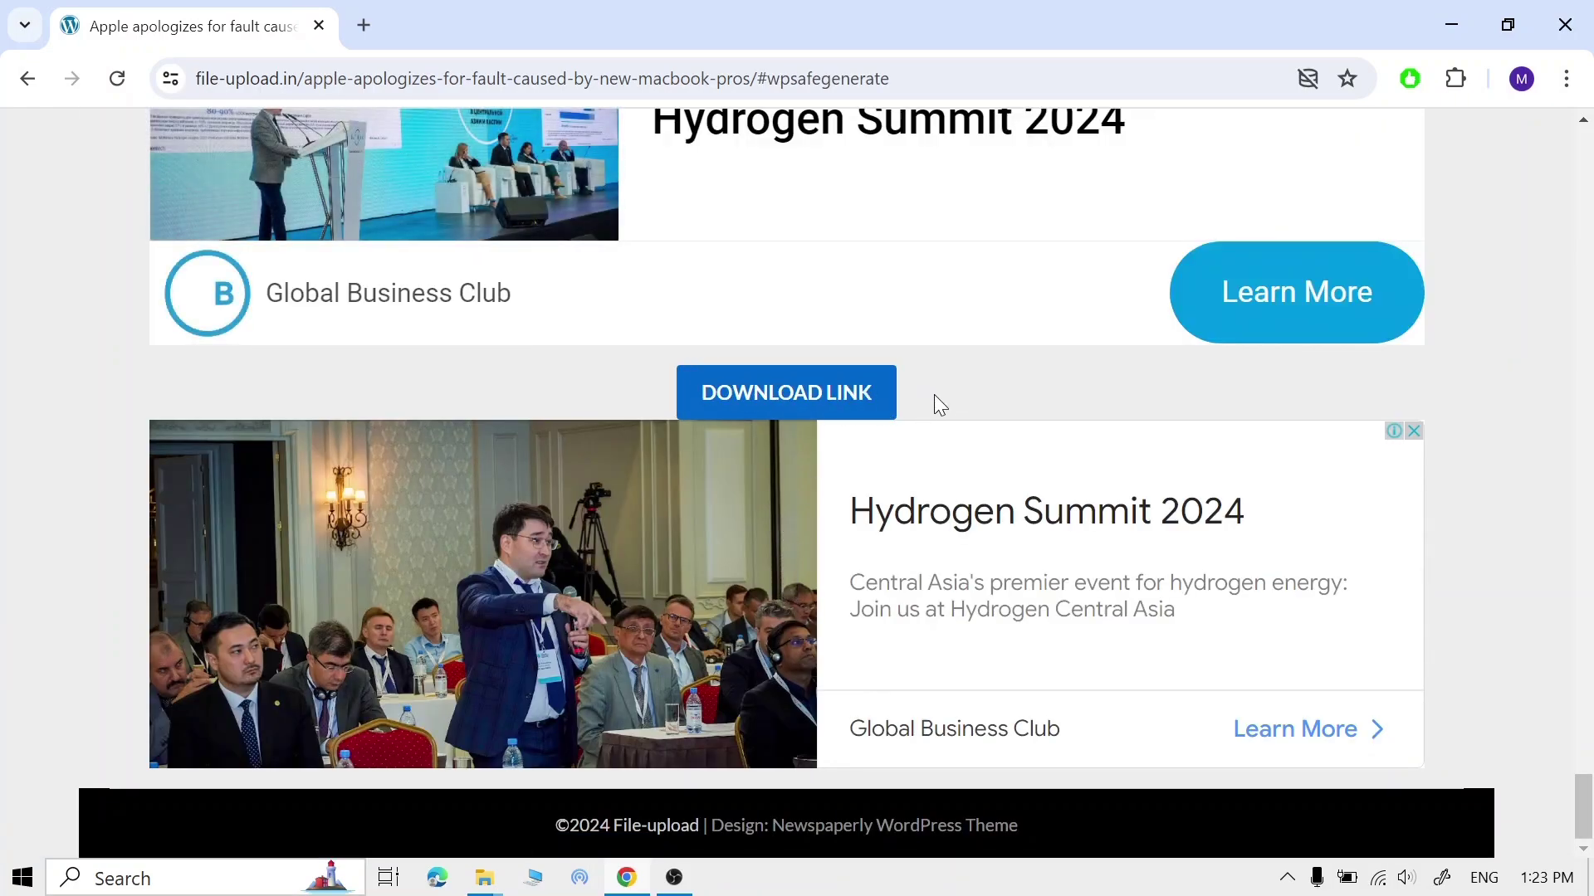
left_click(772, 400)
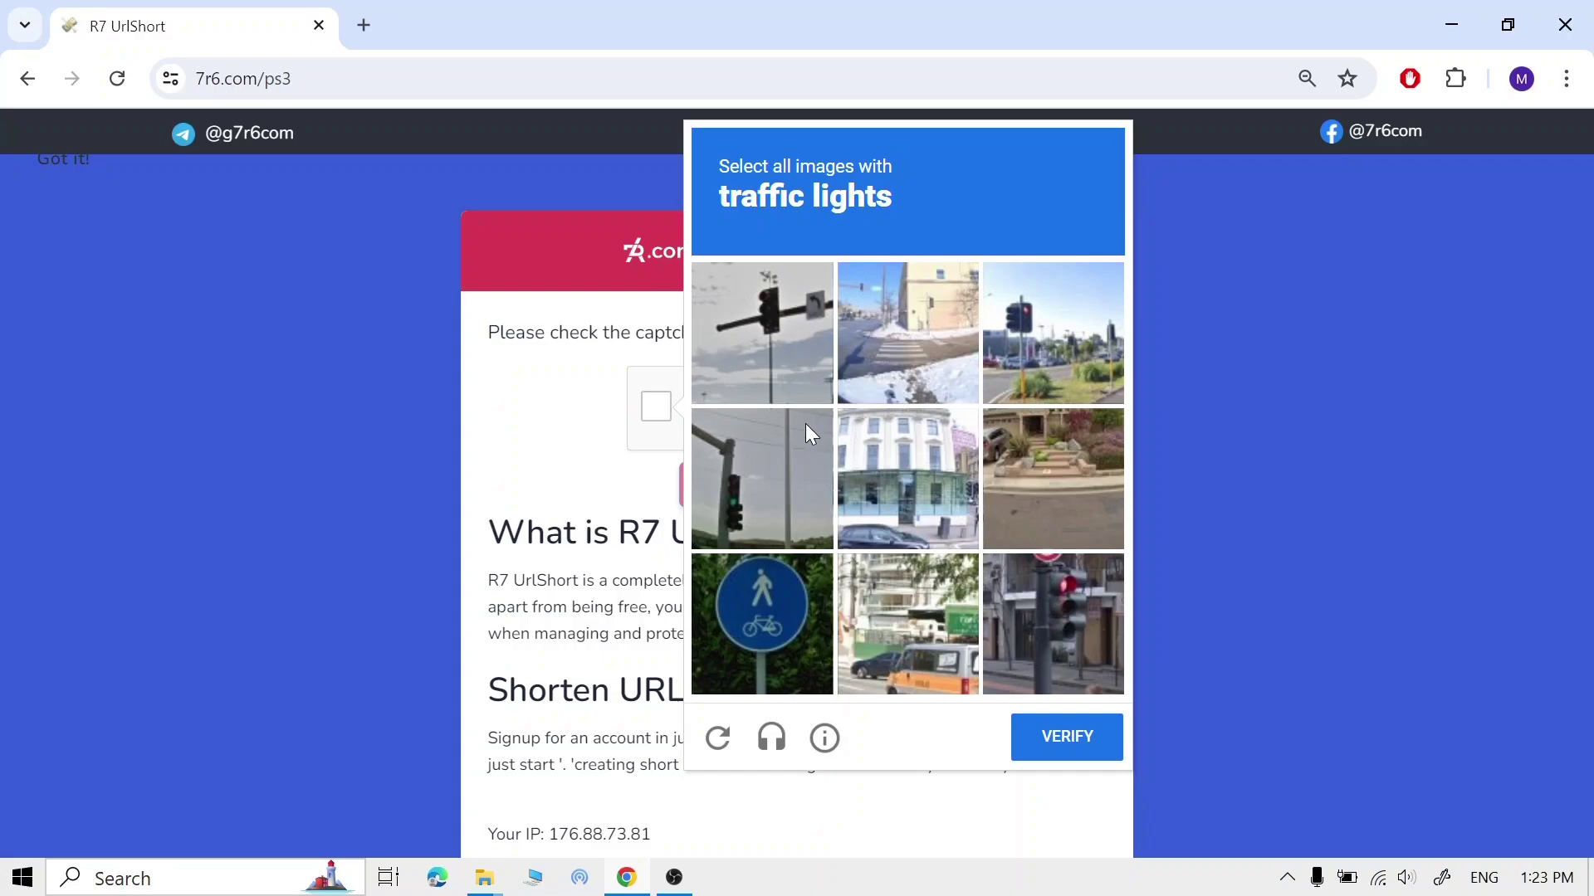
Mark the three traffic-light tiles, verify the captcha, and get the link through to MEGA.
left_click(785, 384)
left_click(776, 465)
left_click(1083, 646)
left_click(1097, 750)
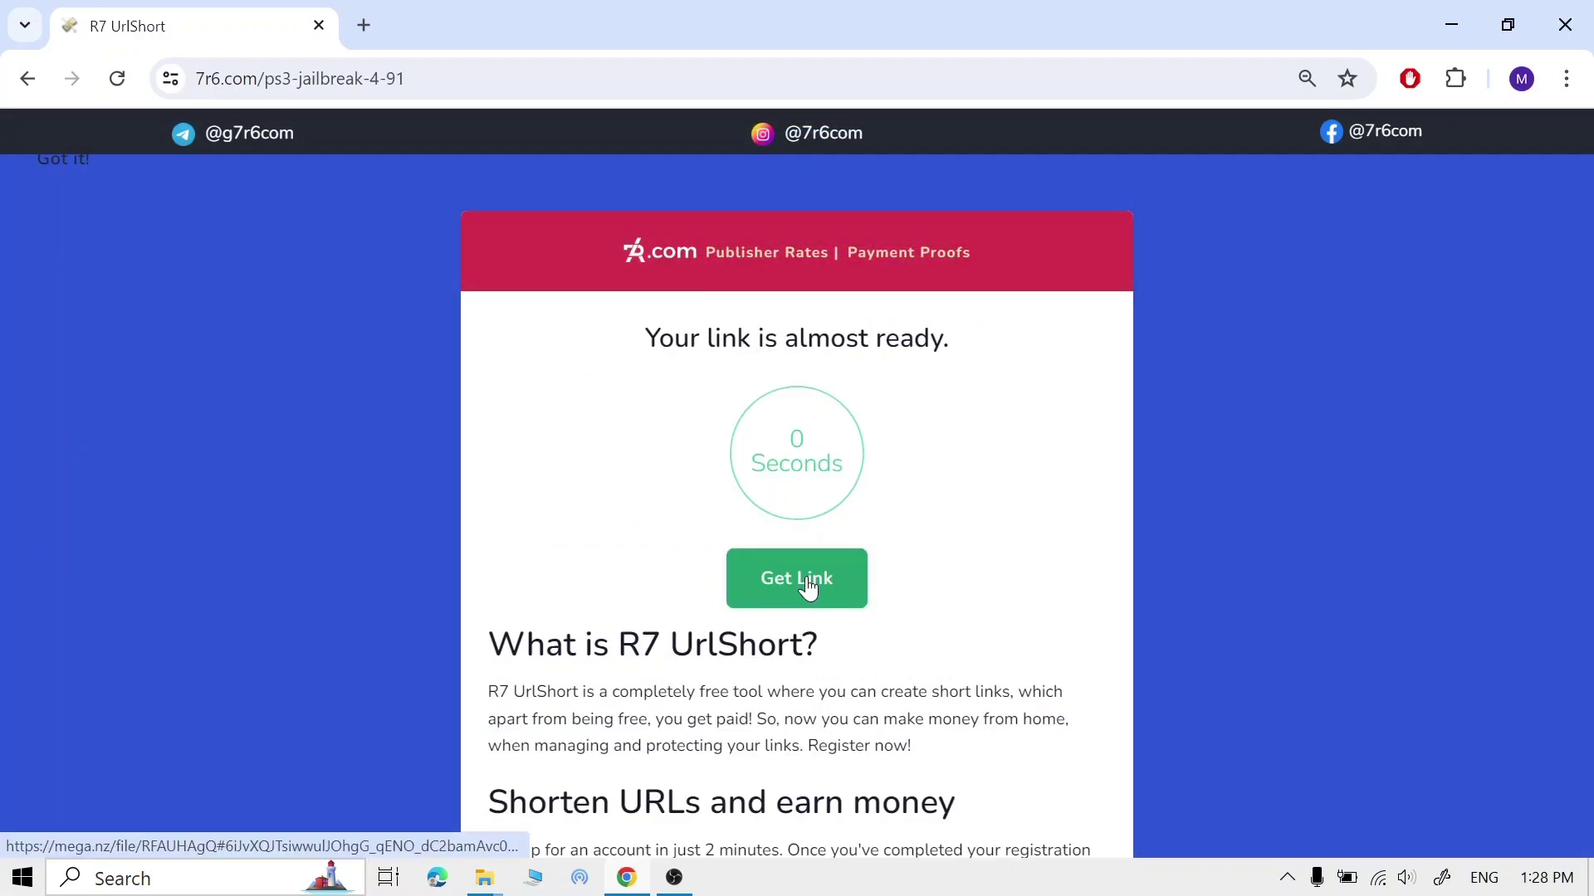
left_click(802, 583)
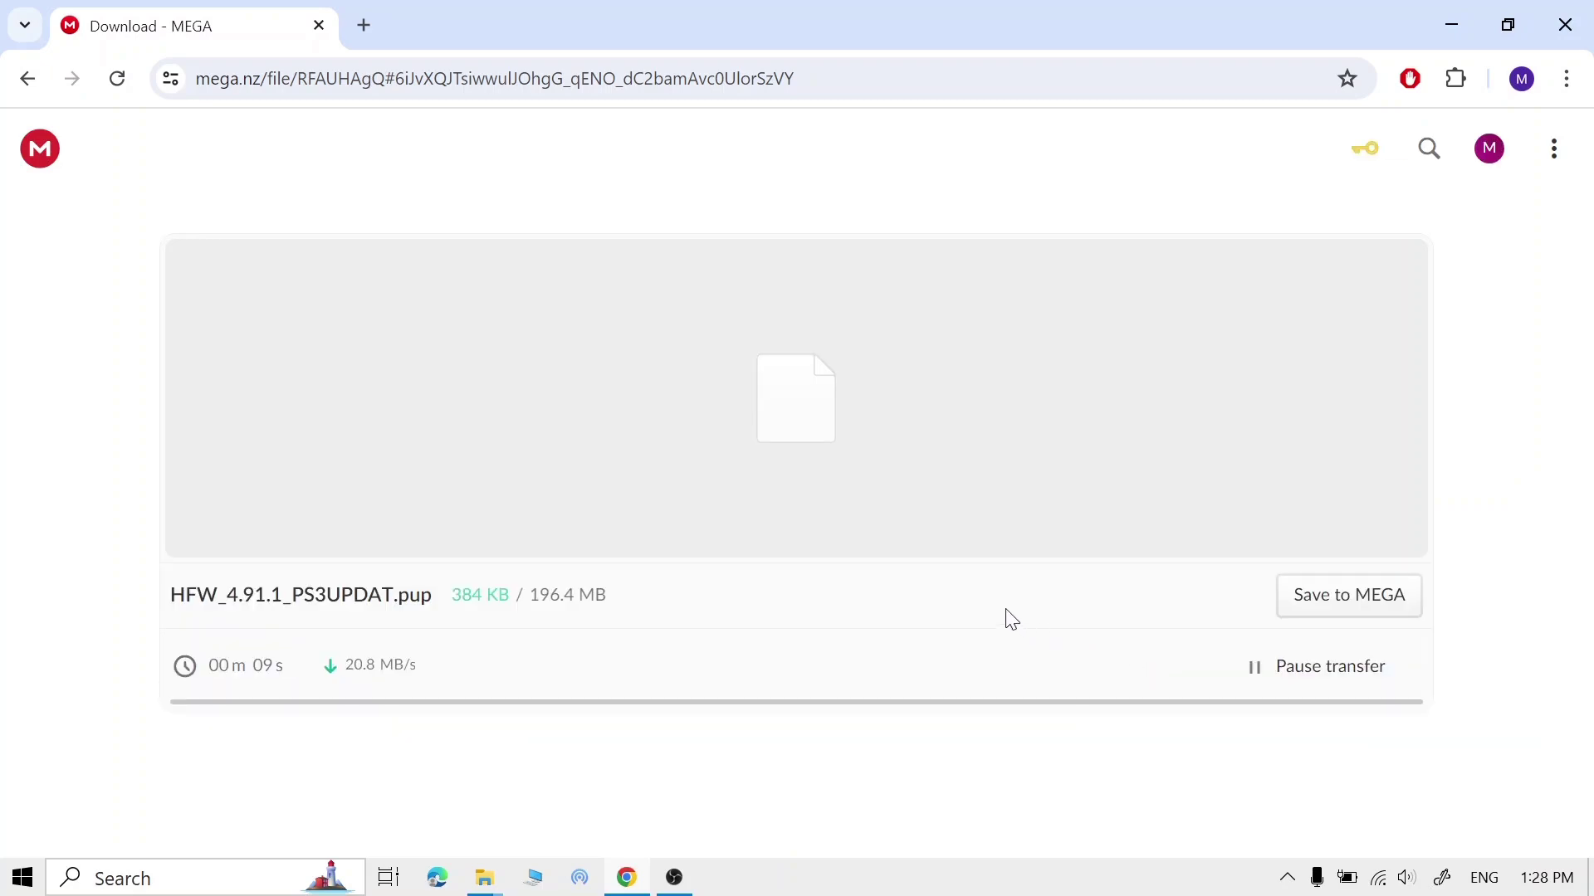
Pause the HFW_4.91.1_PS3UPDAT.pup download at 6.8 MB and minimize the browser.
left_click(1265, 679)
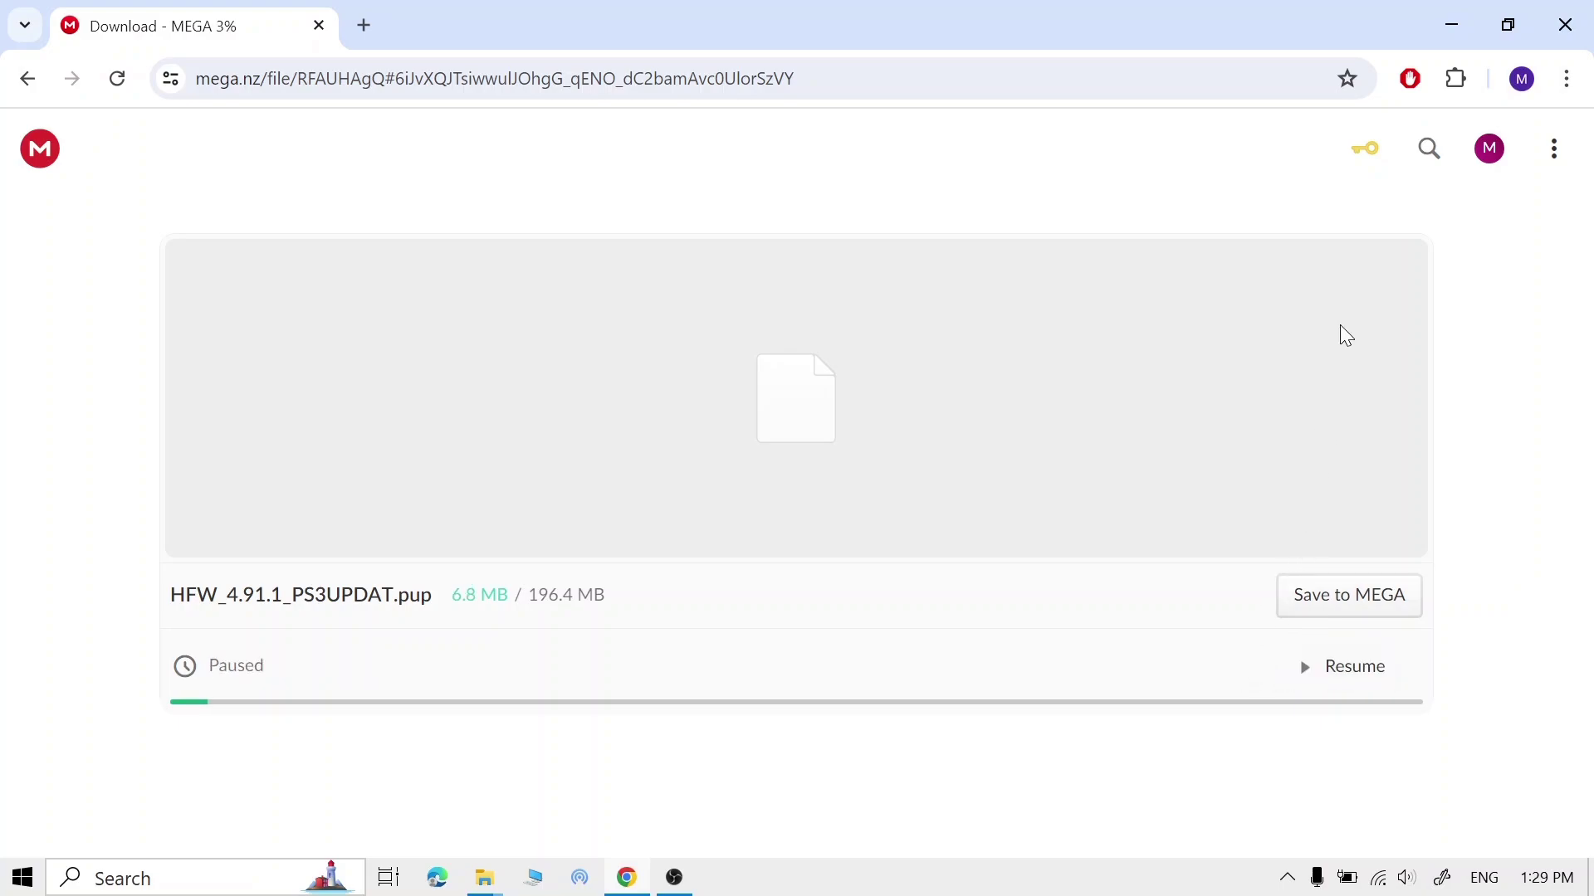
left_click(1448, 25)
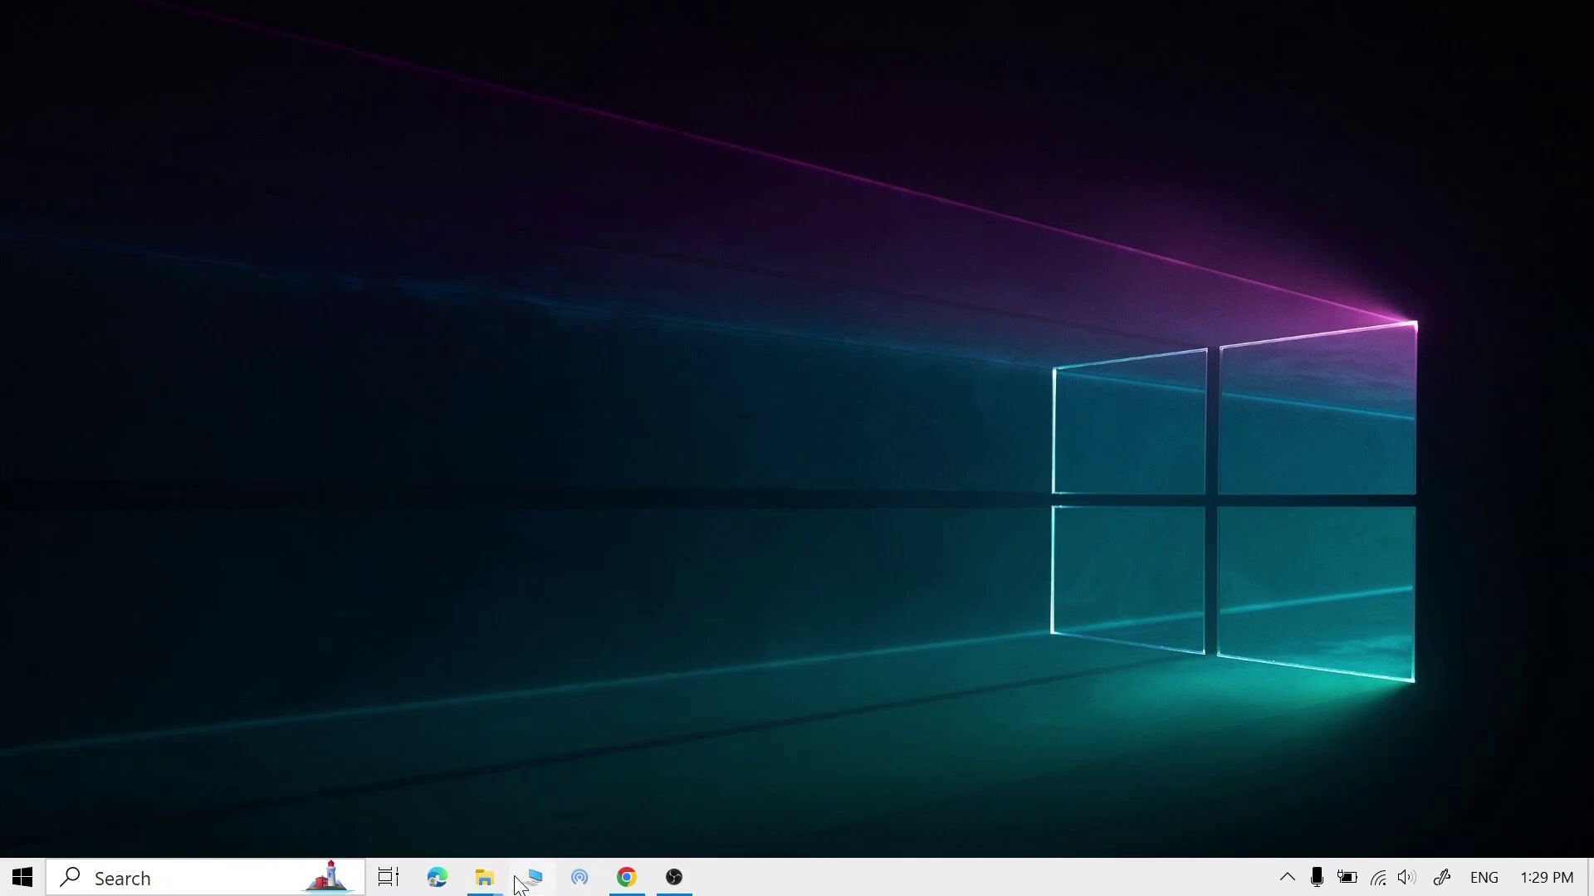
Bring the USB Drive (E:) window back and go to the This PC drives overview.
mouse_move(501, 887)
left_click(432, 775)
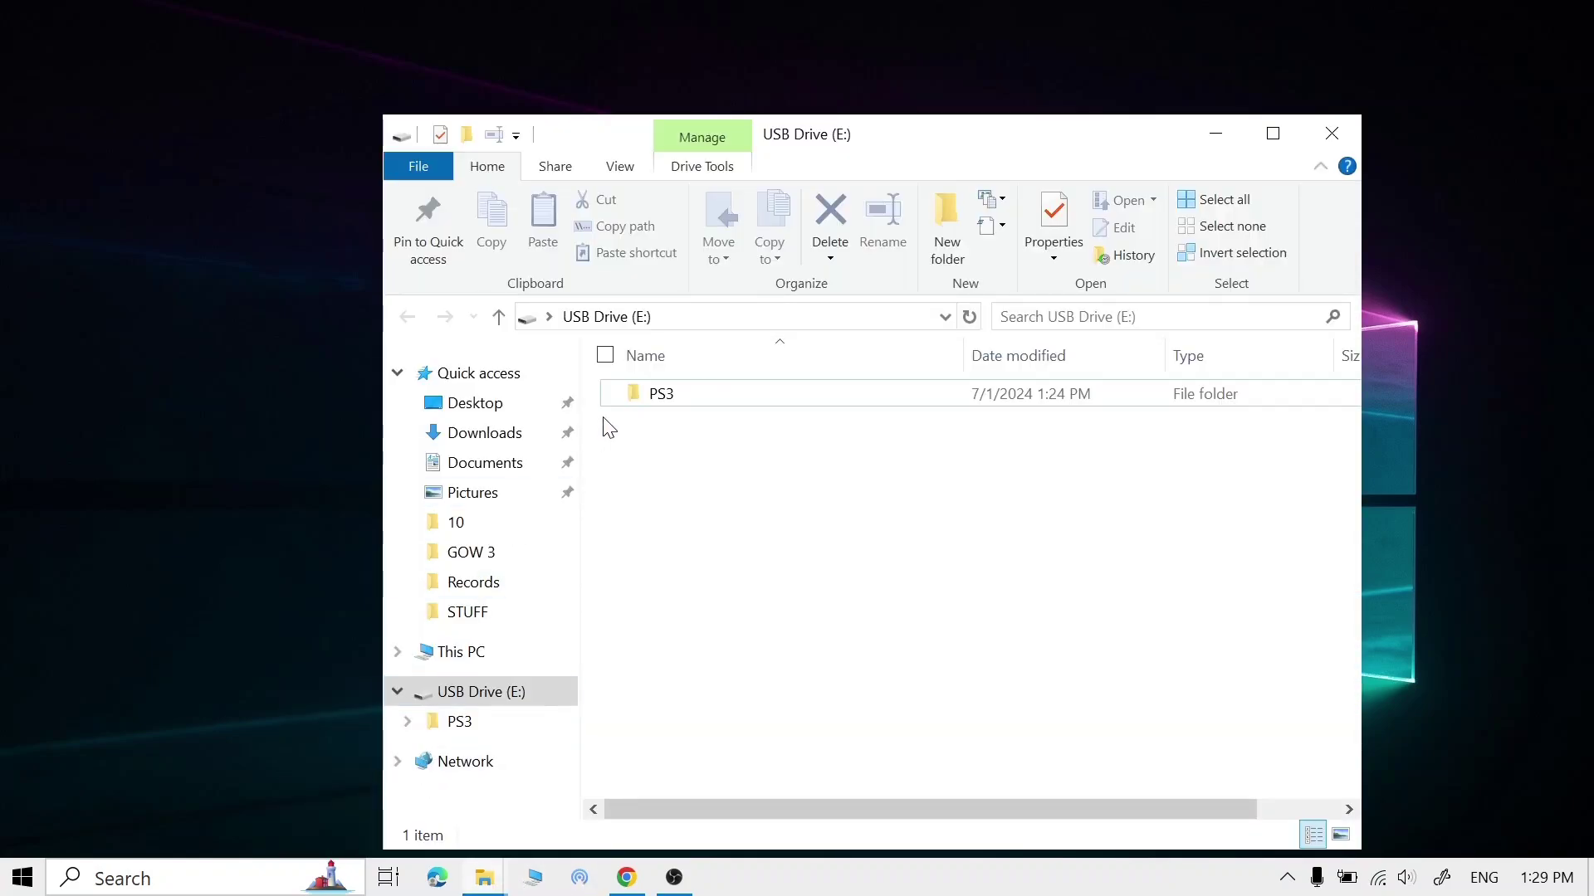
left_click(490, 649)
scroll(786, 716, "down", 1)
Quick-format USB Drive (E:) as FAT32, accepting the erase-all-data warning.
right_click(803, 799)
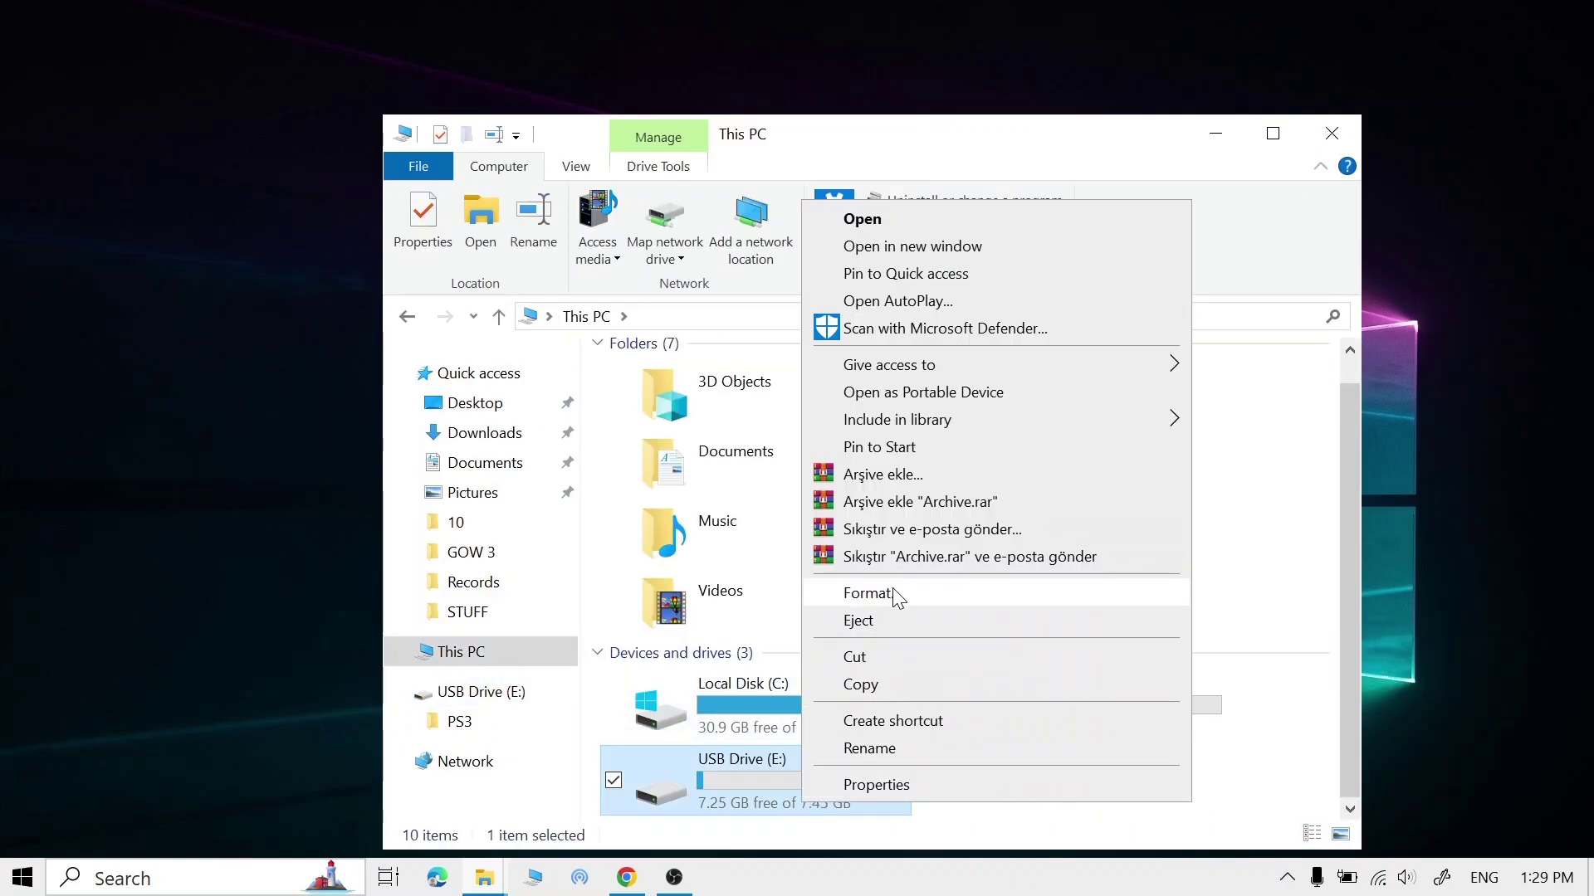
left_click(893, 592)
left_click(561, 430)
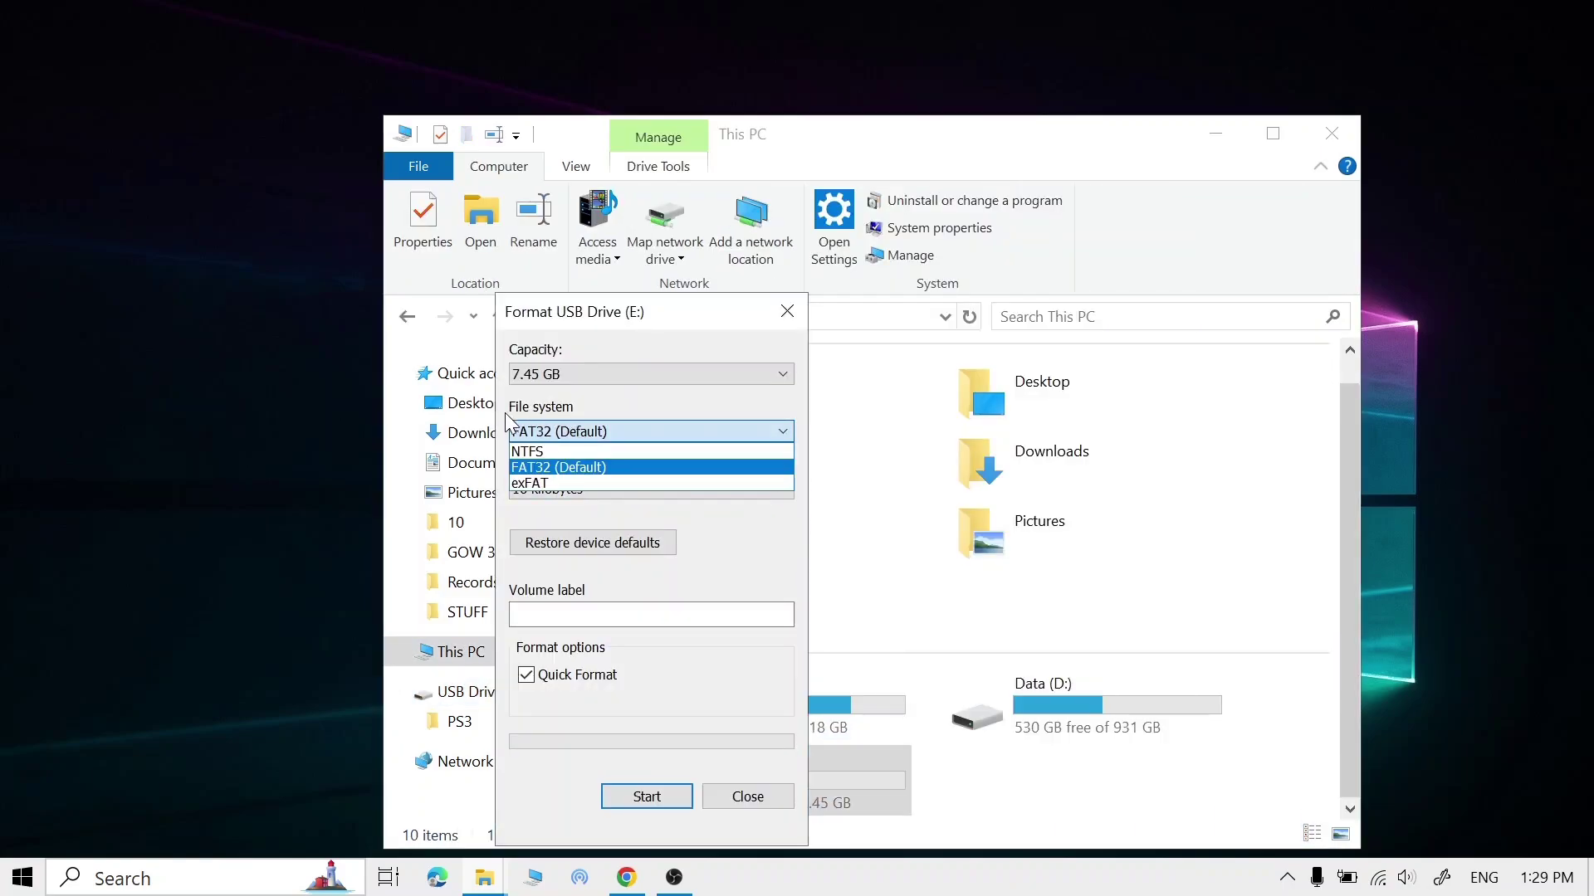
left_click(536, 471)
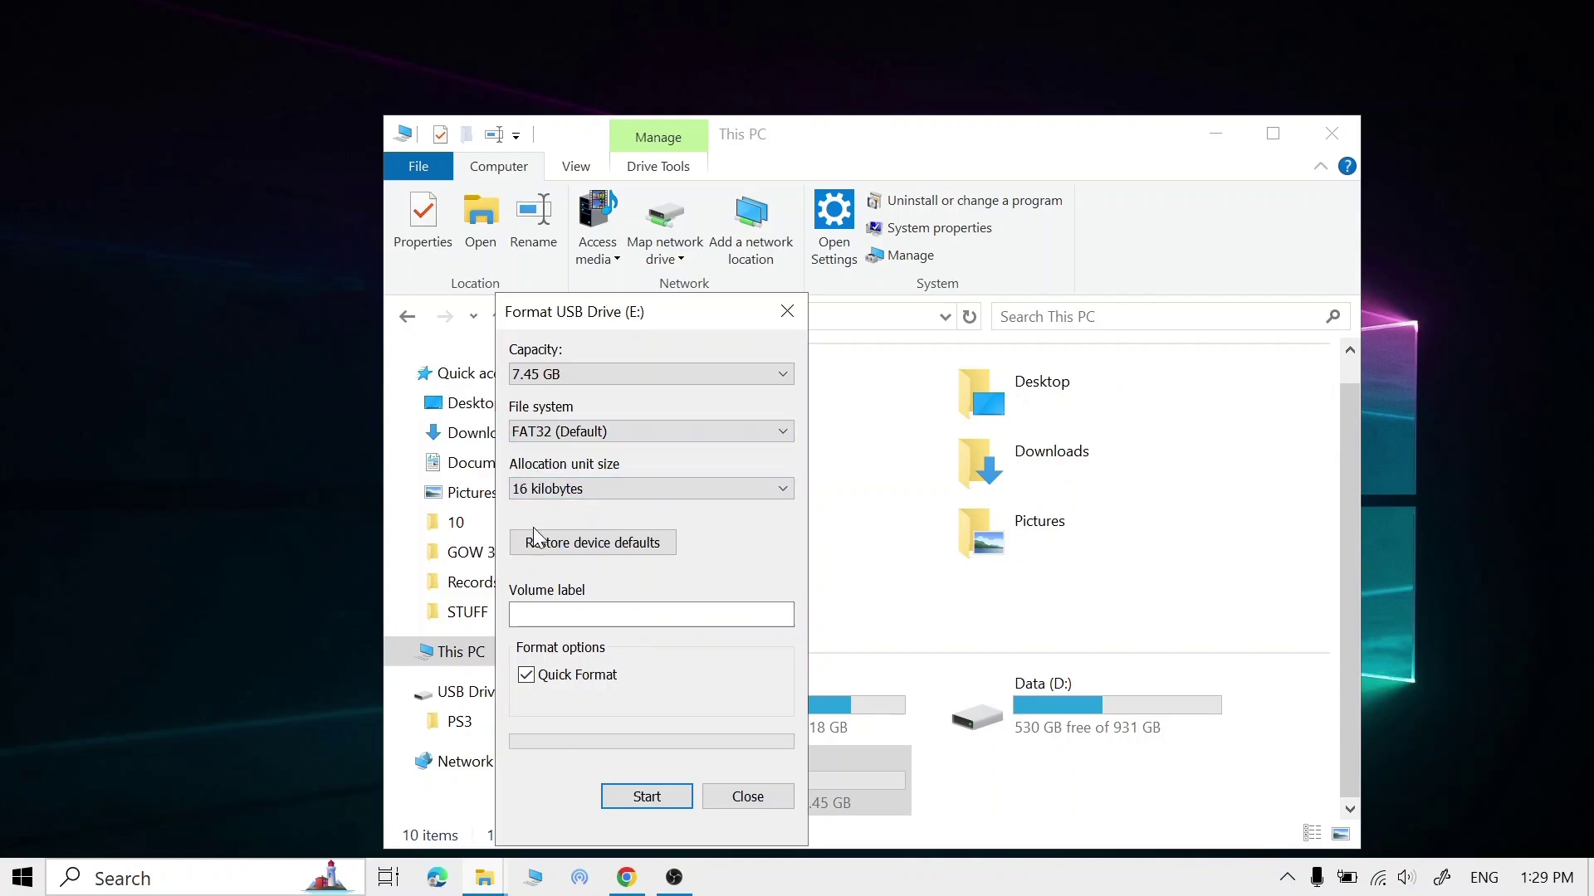
left_click(656, 795)
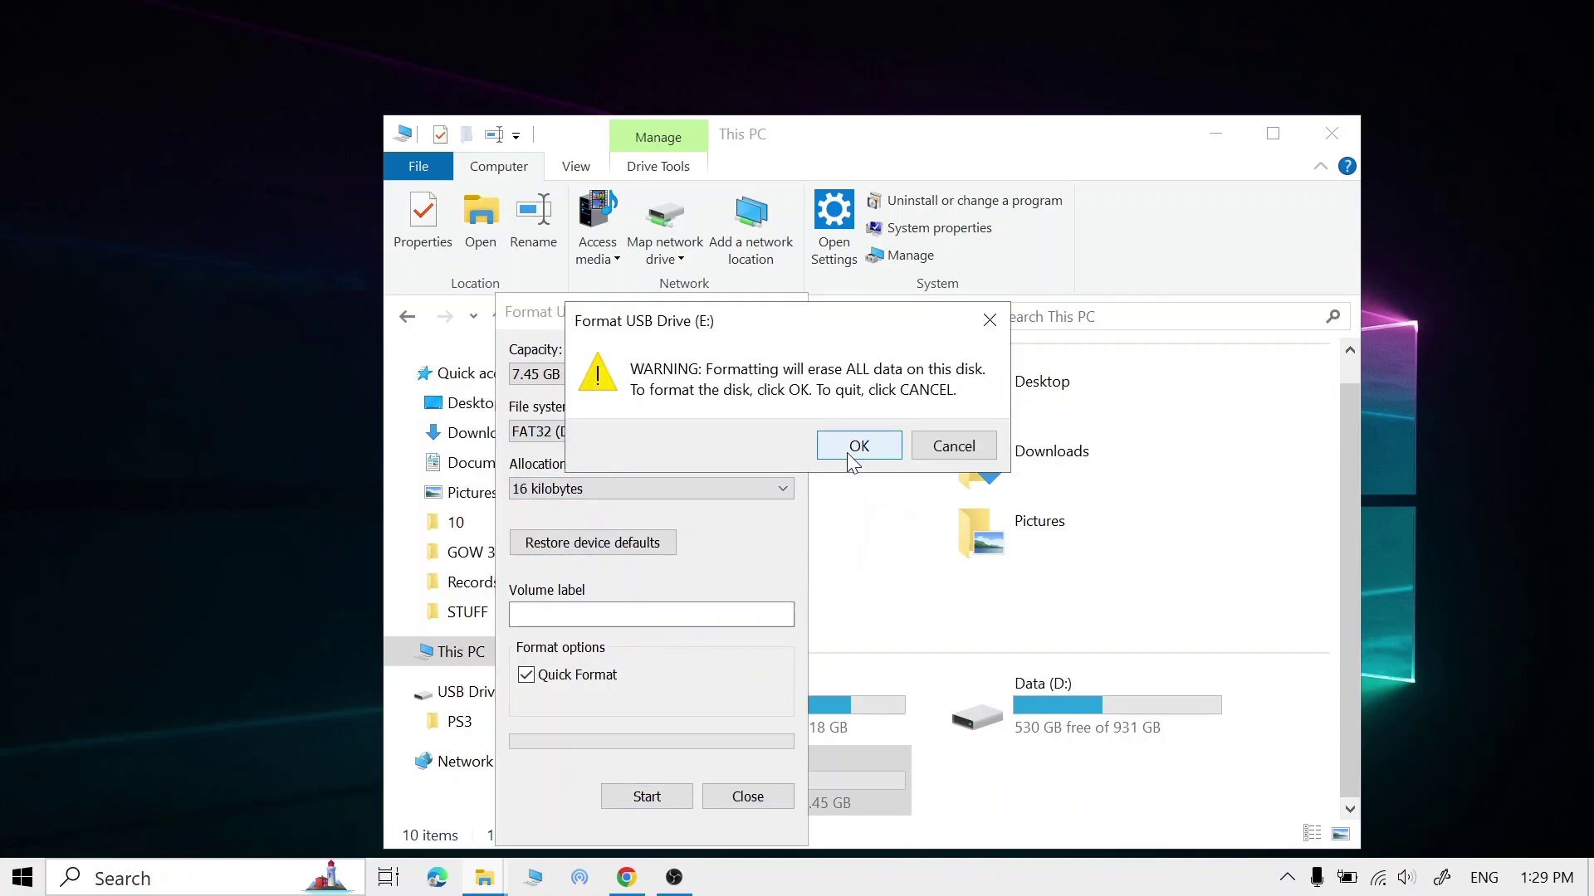
left_click(847, 452)
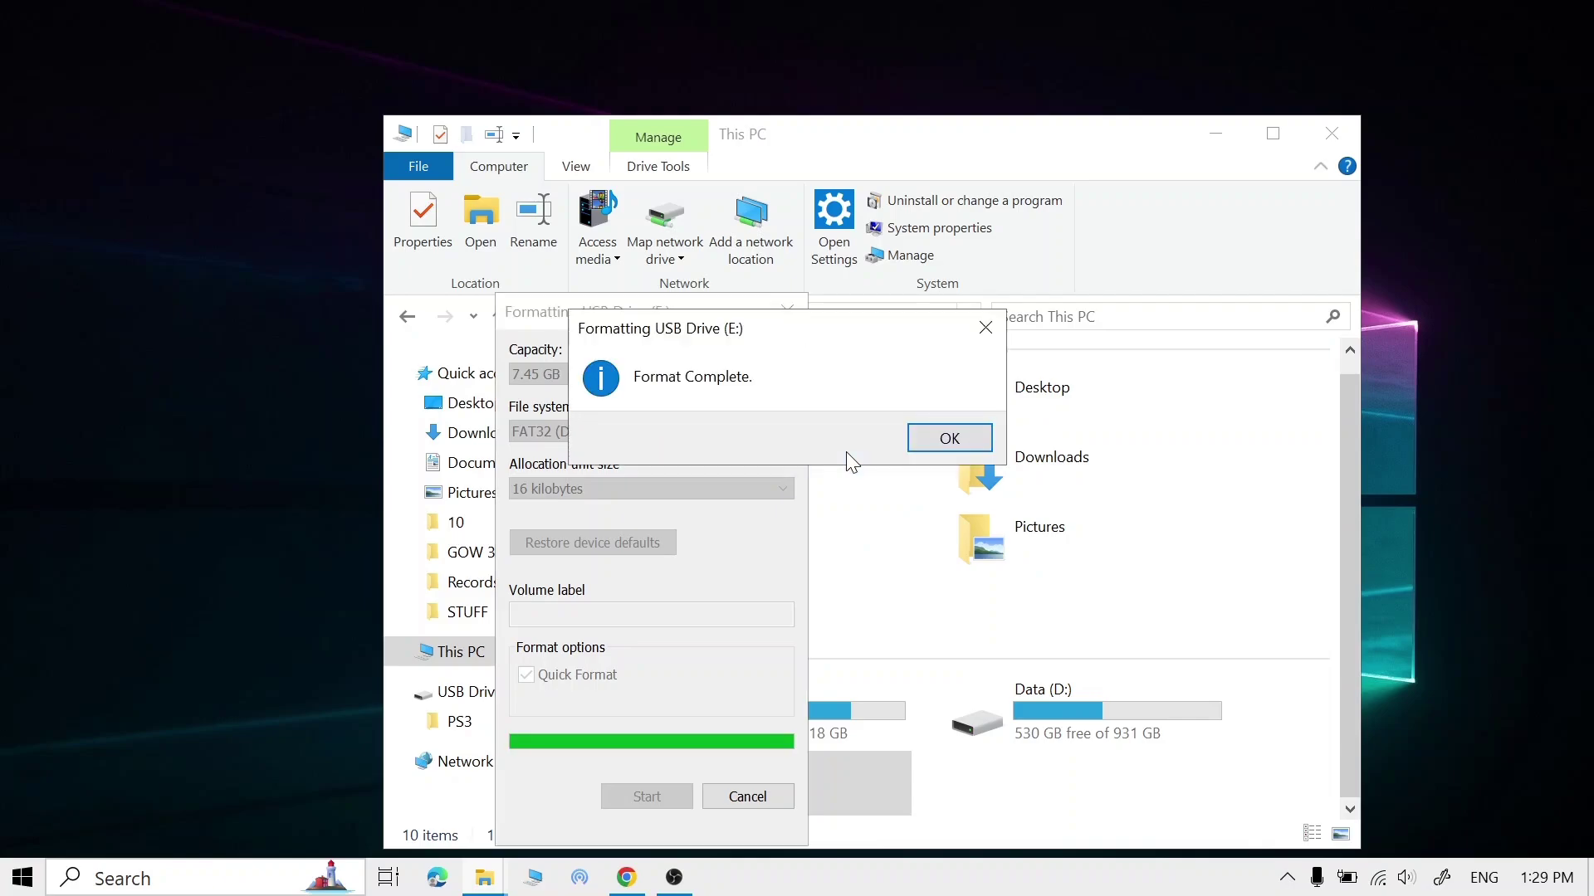
left_click(940, 441)
left_click(757, 802)
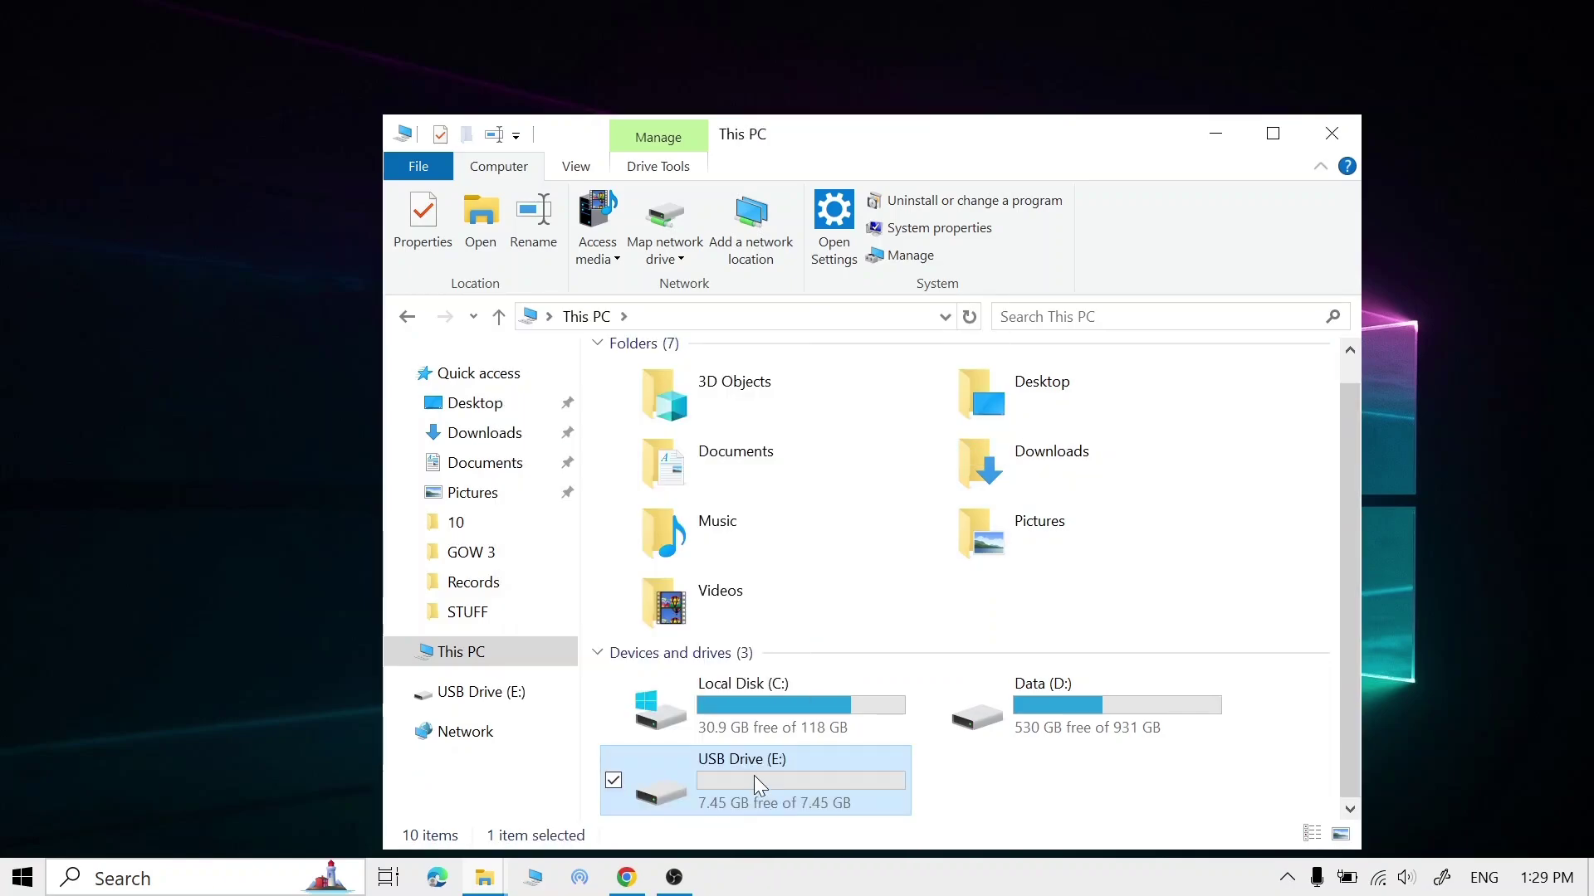
Open the formatted USB drive and create a folder named PS3.
double_click(754, 776)
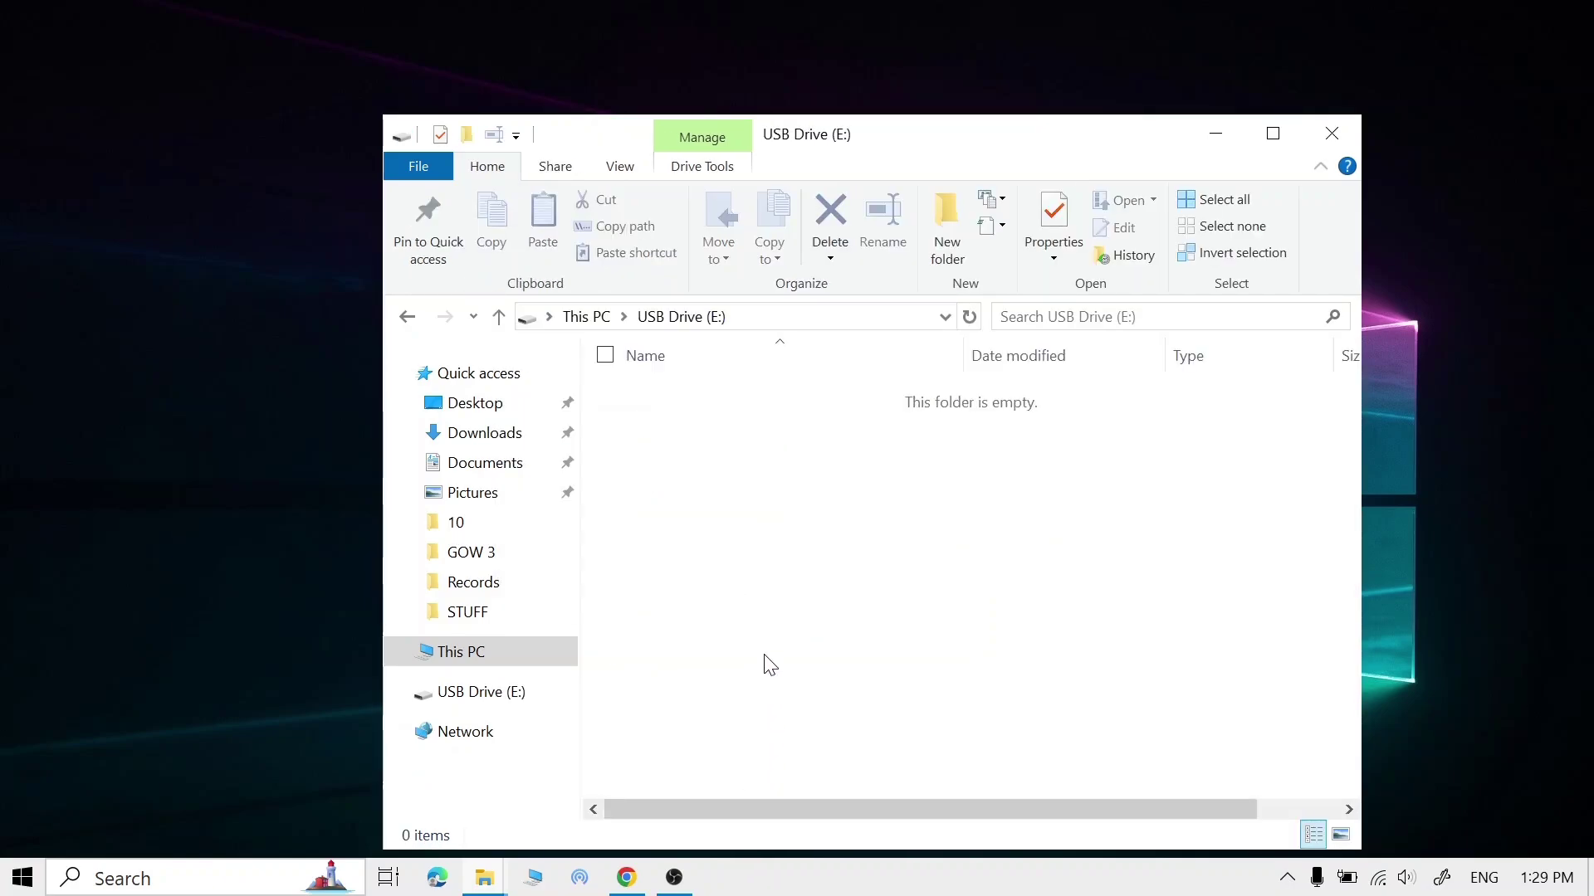
key("ctrl+shift+n")
key("BackSpace")
type("PS3")
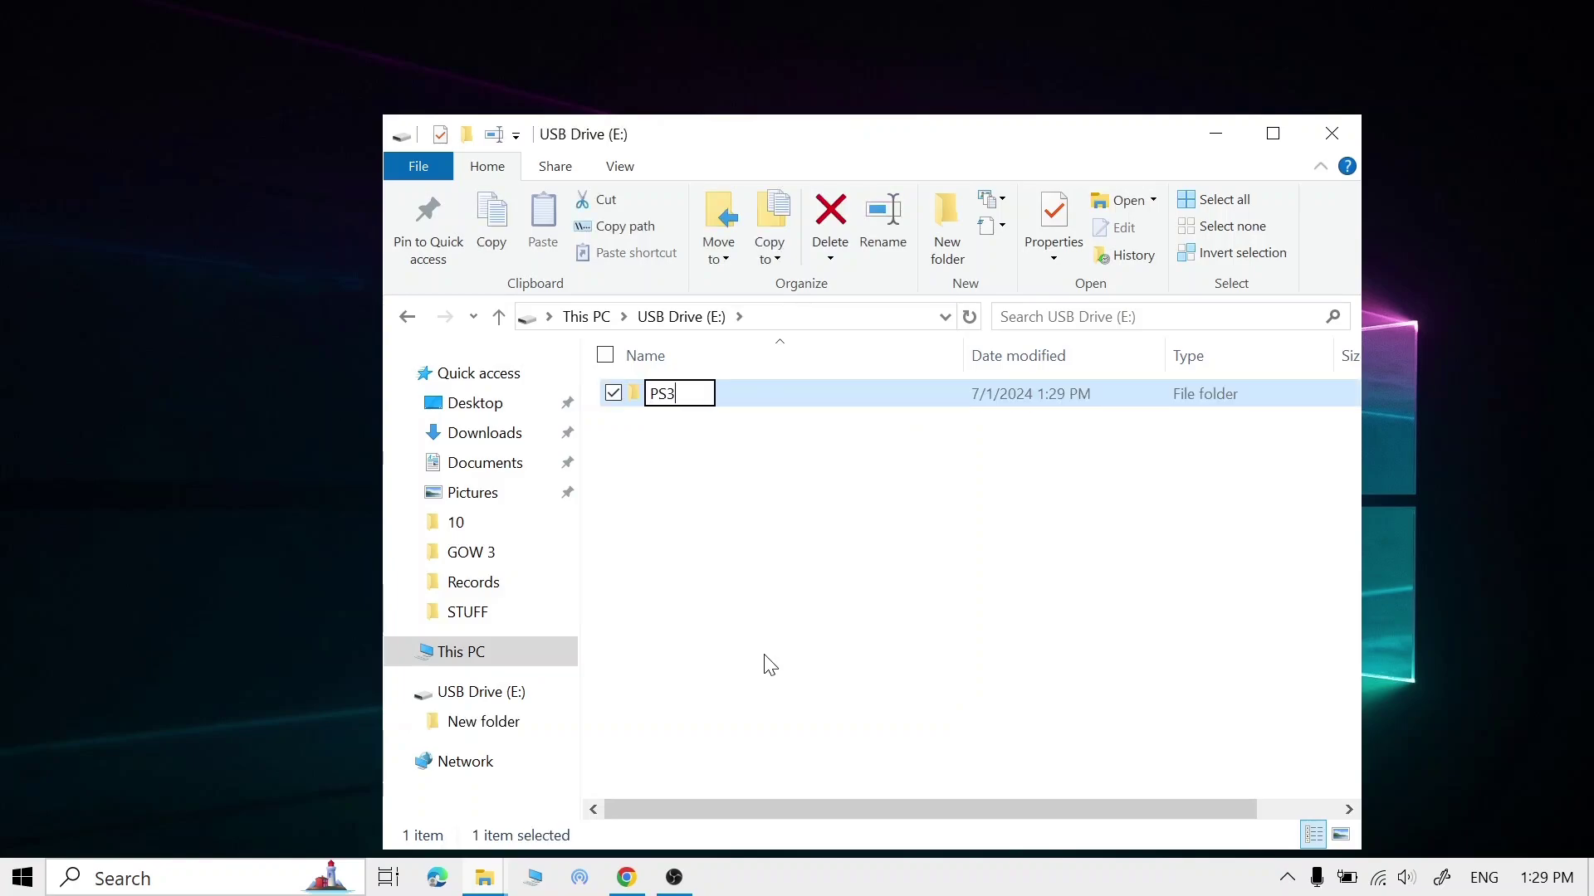
Inside PS3, create a folder named UPDATE and open it.
double_click(808, 405)
key("ctrl+shift+n")
key("BackSpace")
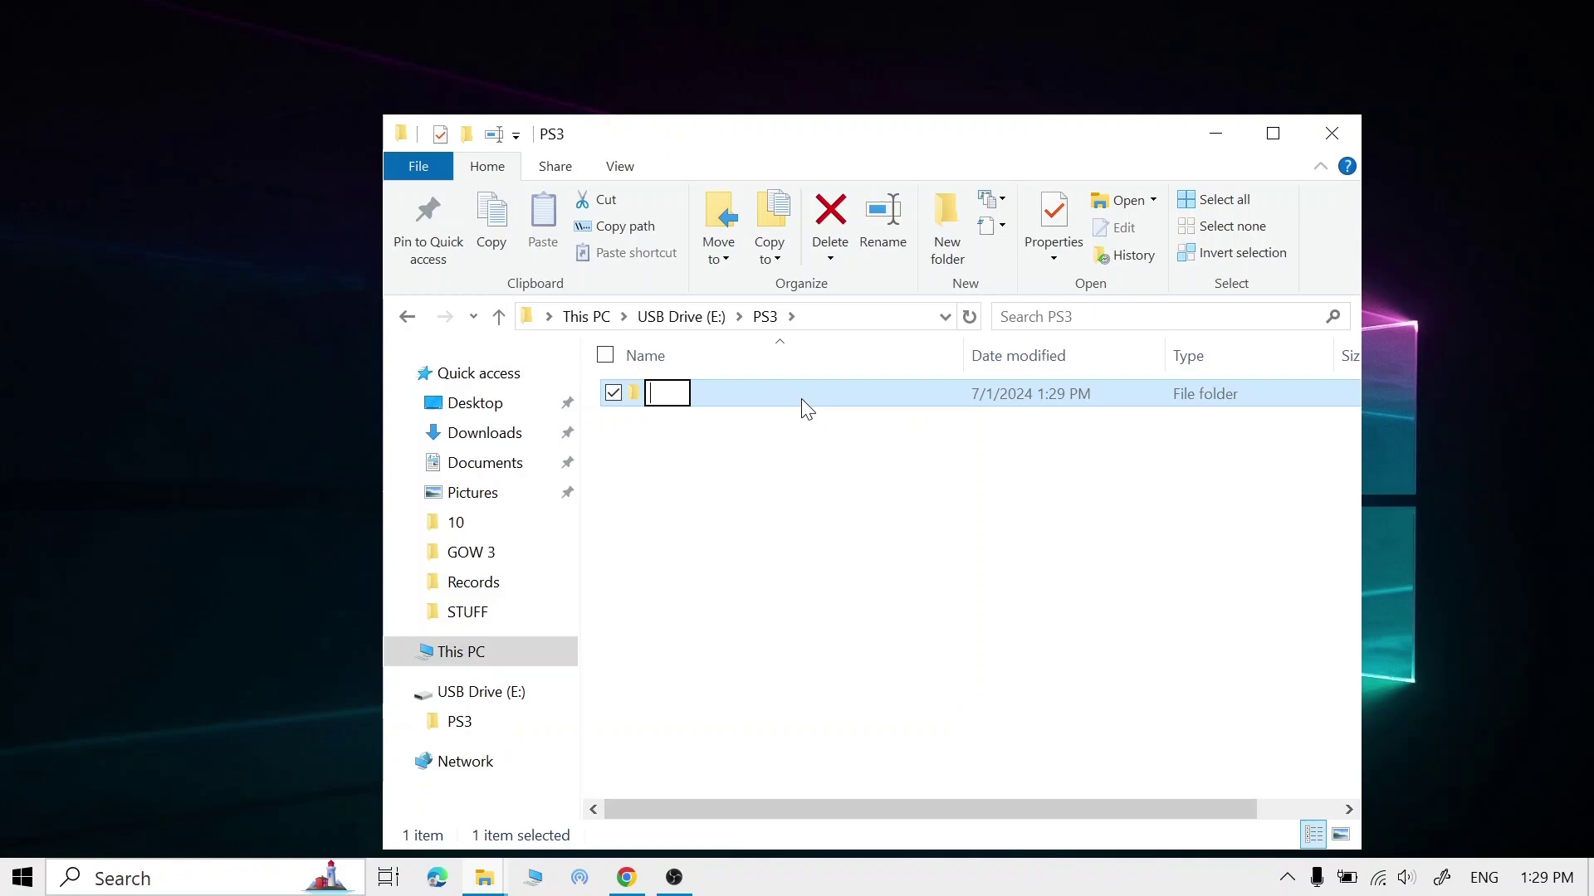
type("UPDATE")
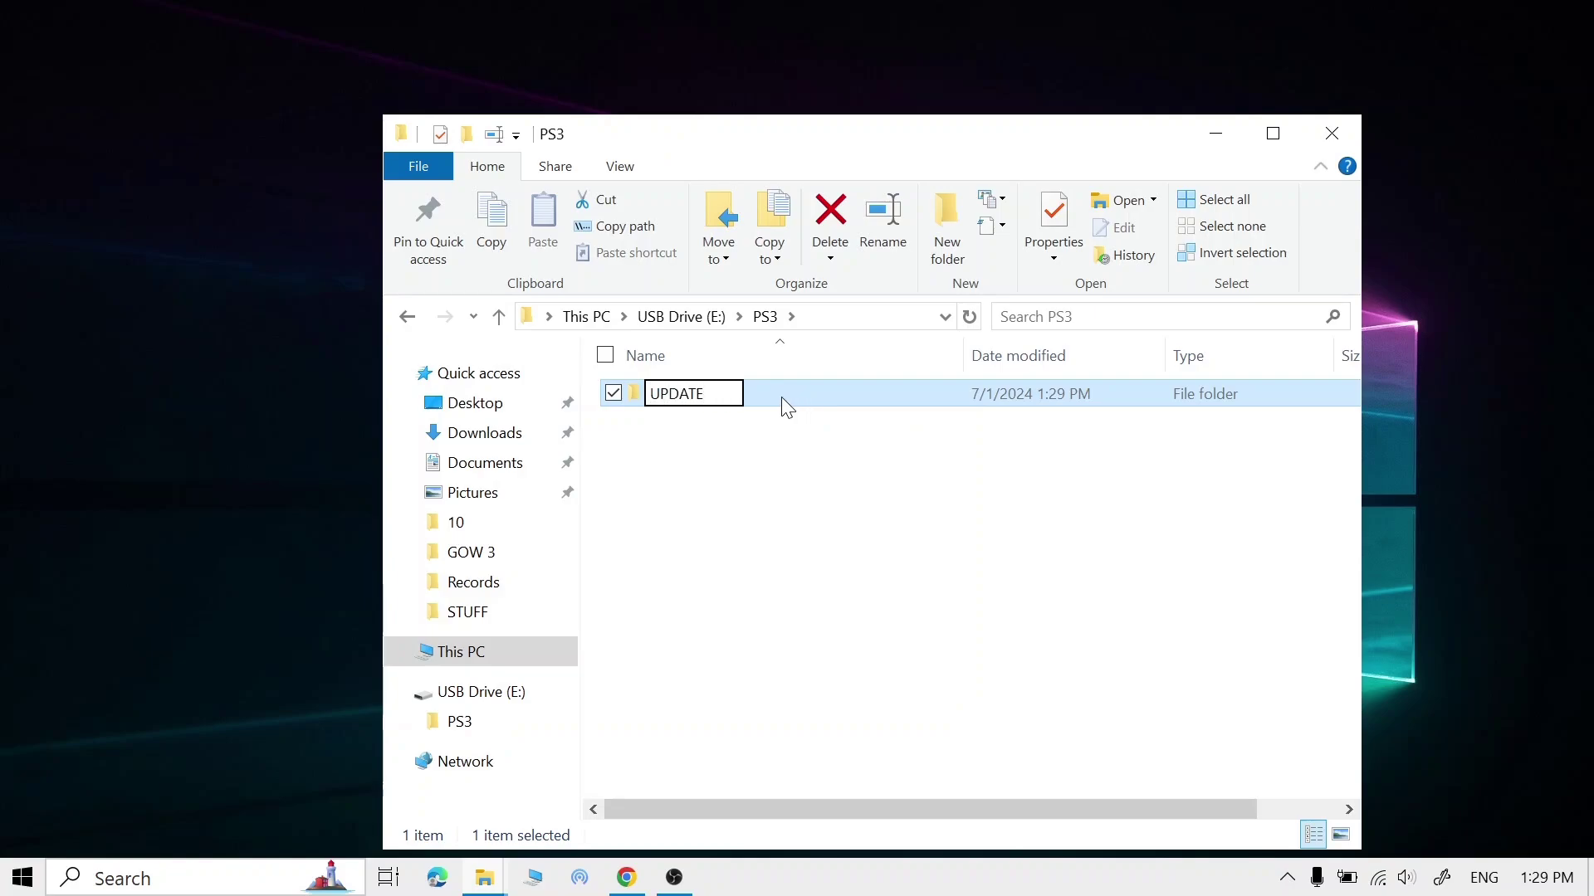
double_click(786, 407)
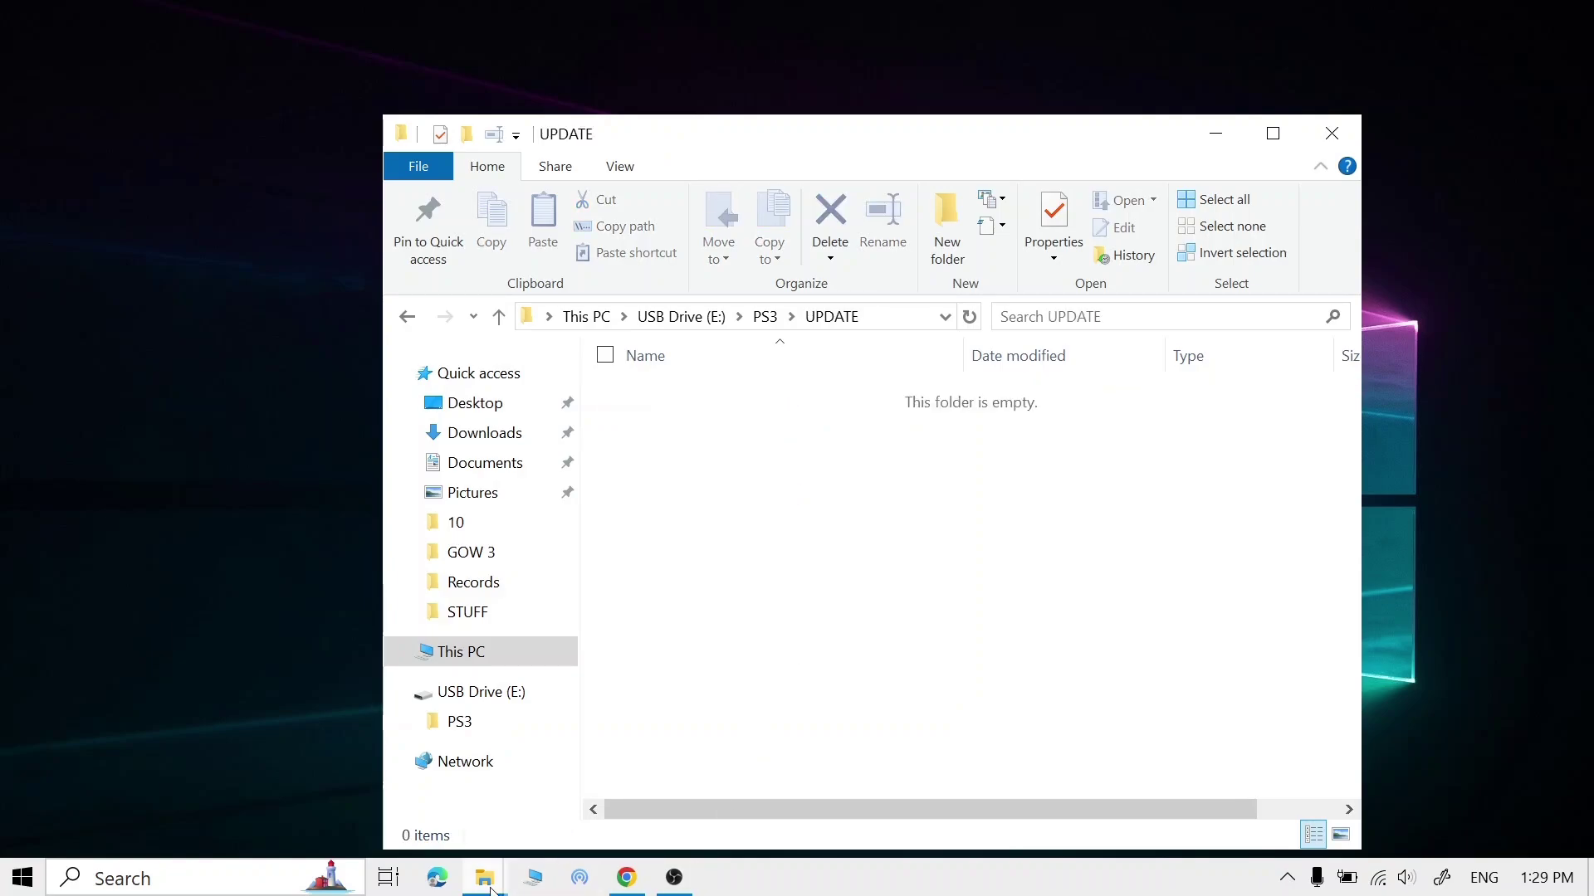
Copy HFW_4.91.1_PS3UPDAT.PUP from PS3 JAILBREAK into the USB's UPDATE folder.
mouse_move(490, 887)
left_click(559, 793)
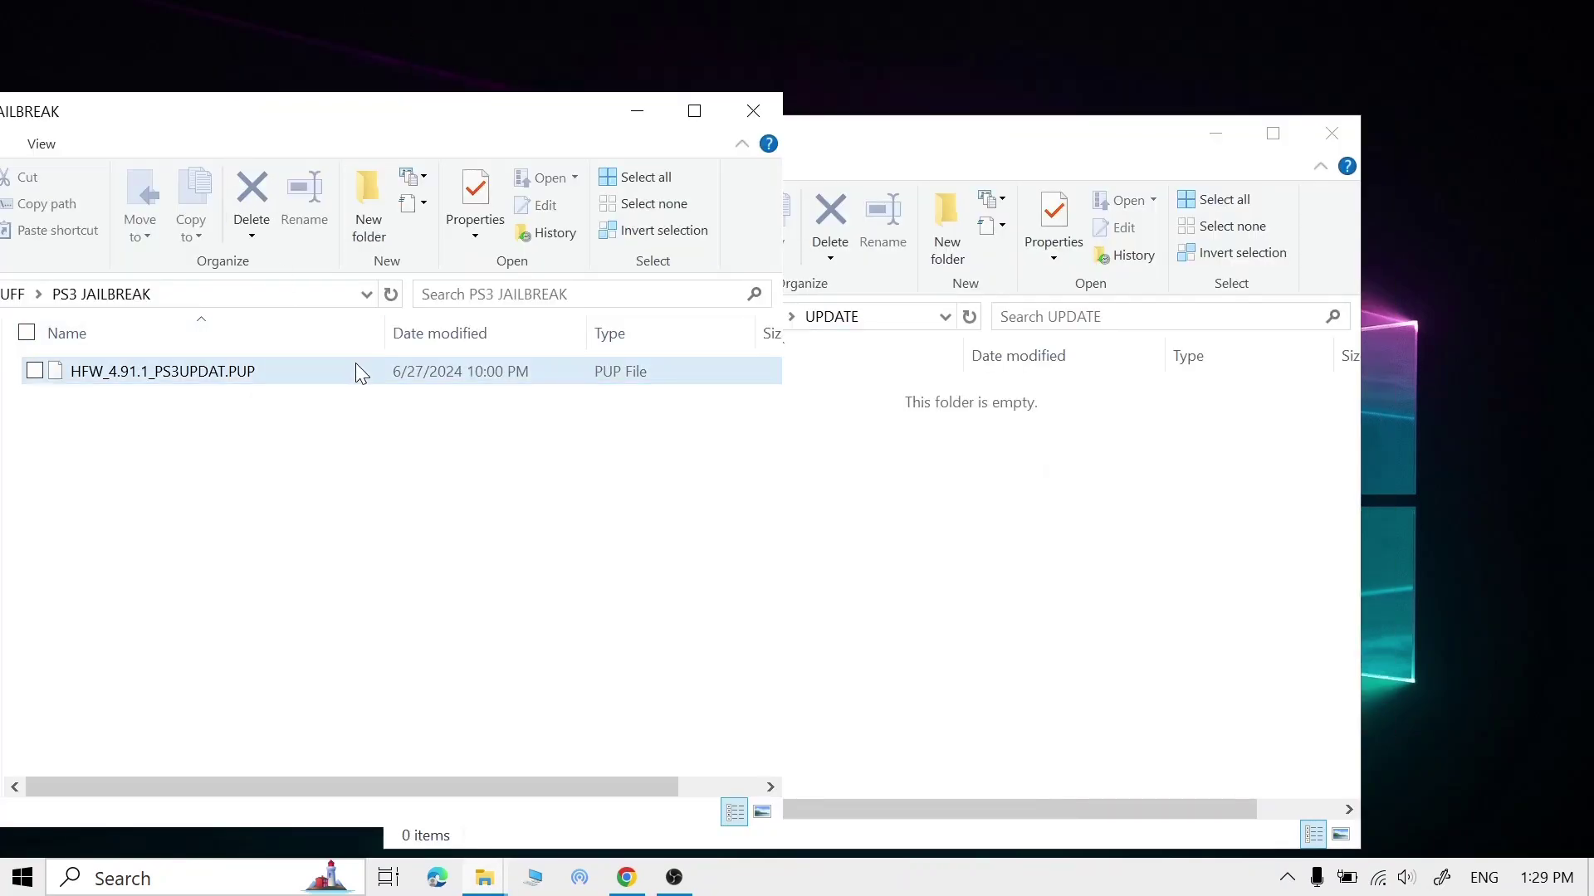
left_click_drag(355, 365, 612, 377)
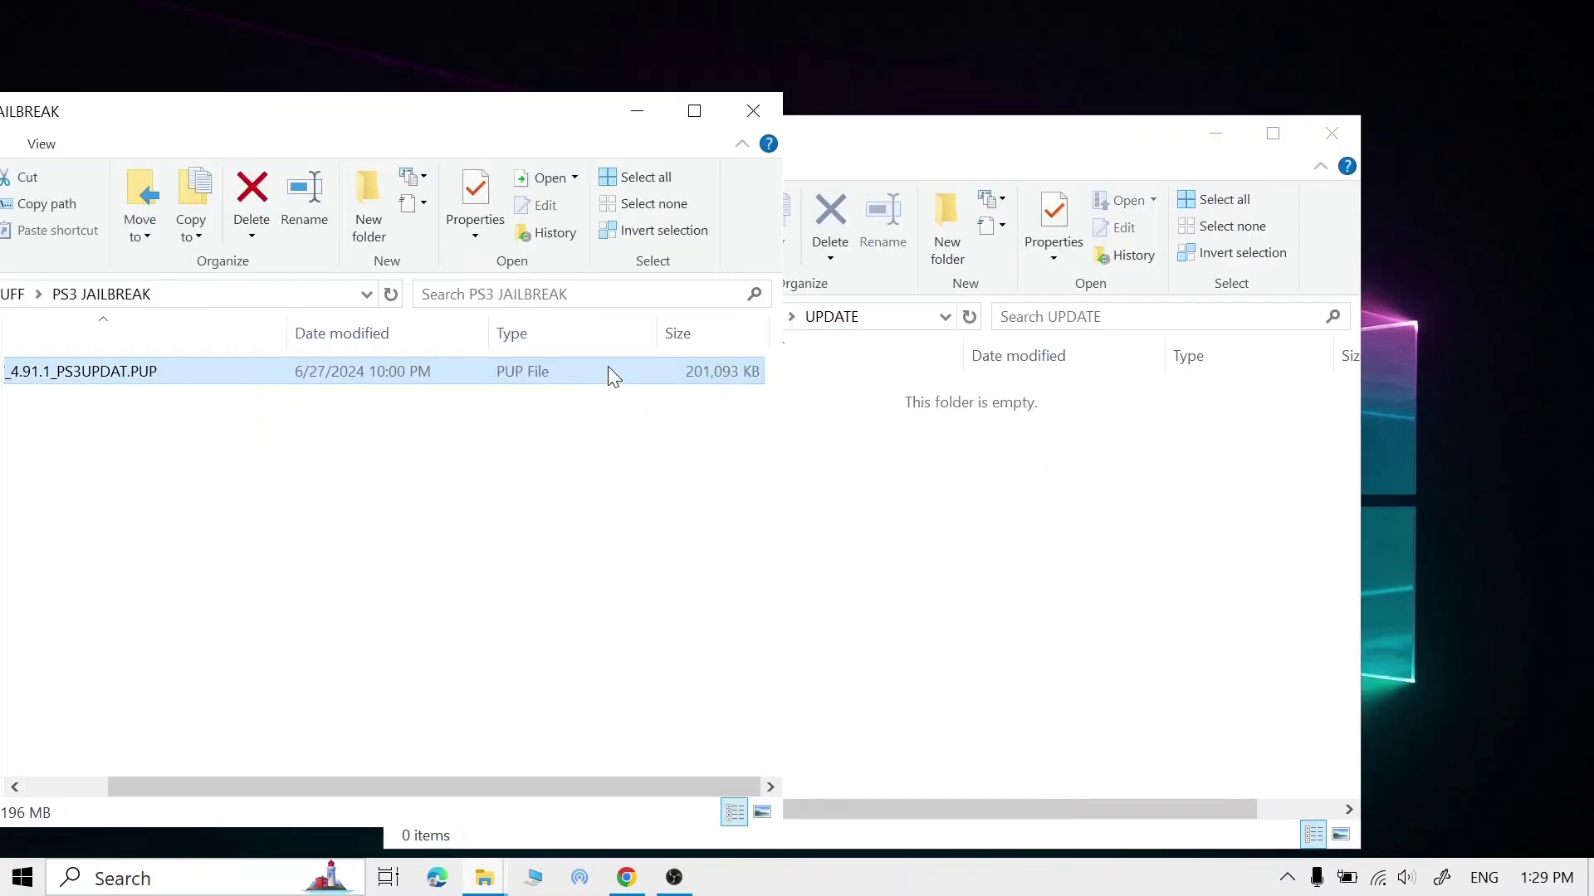
key("ctrl+c")
key("alt+Tab")
key("ctrl+v")
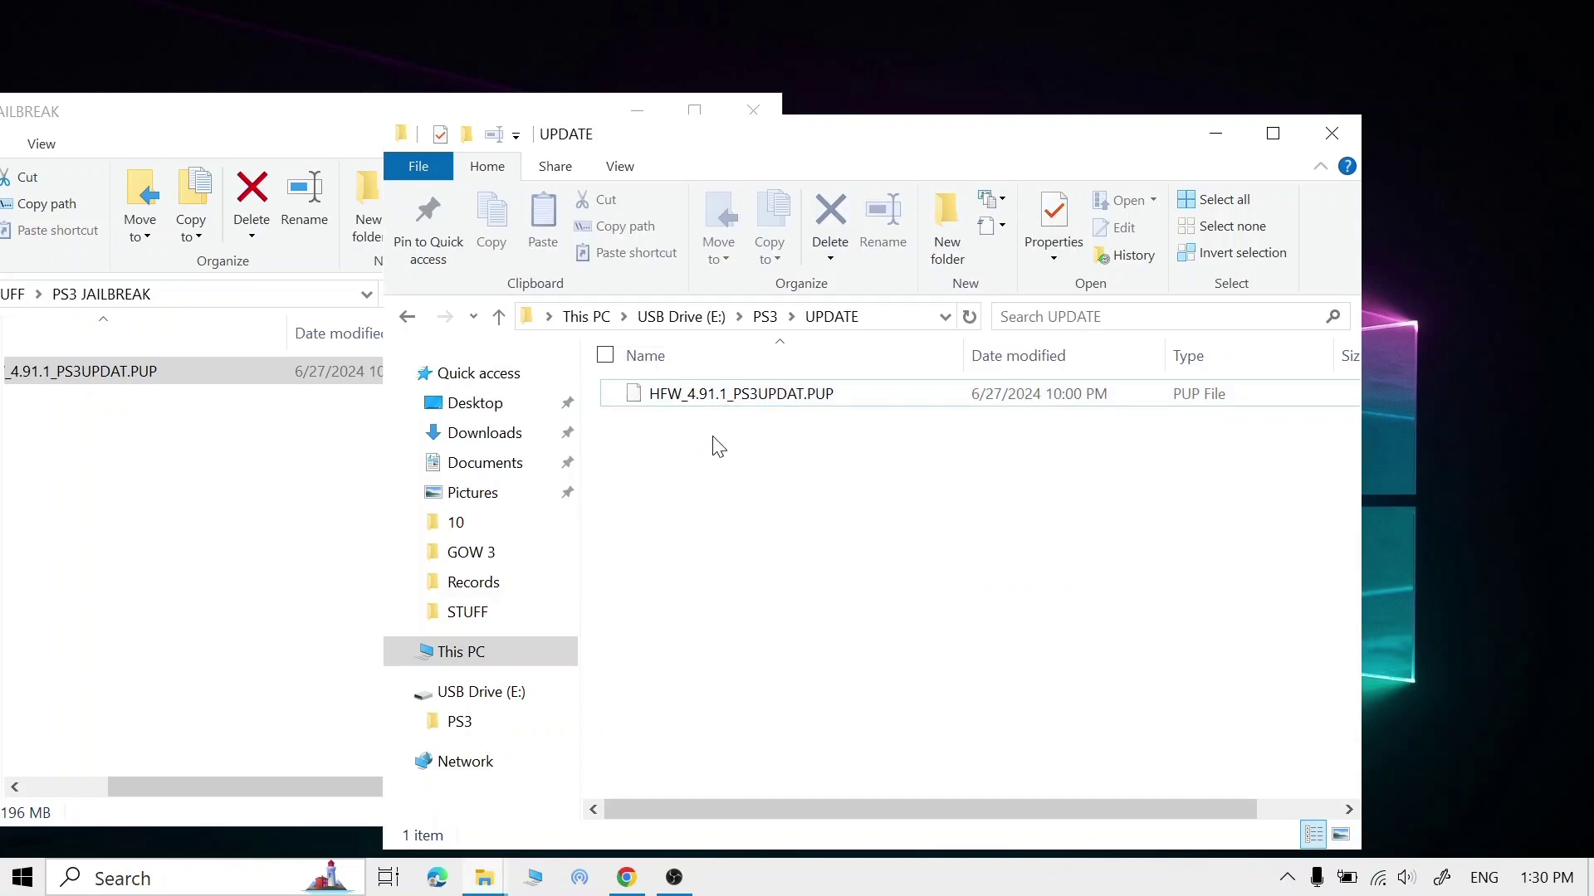
Rename the copied file to PS3UPDAT.PUP by removing the HFW_4.91.1_ prefix.
right_click(711, 391)
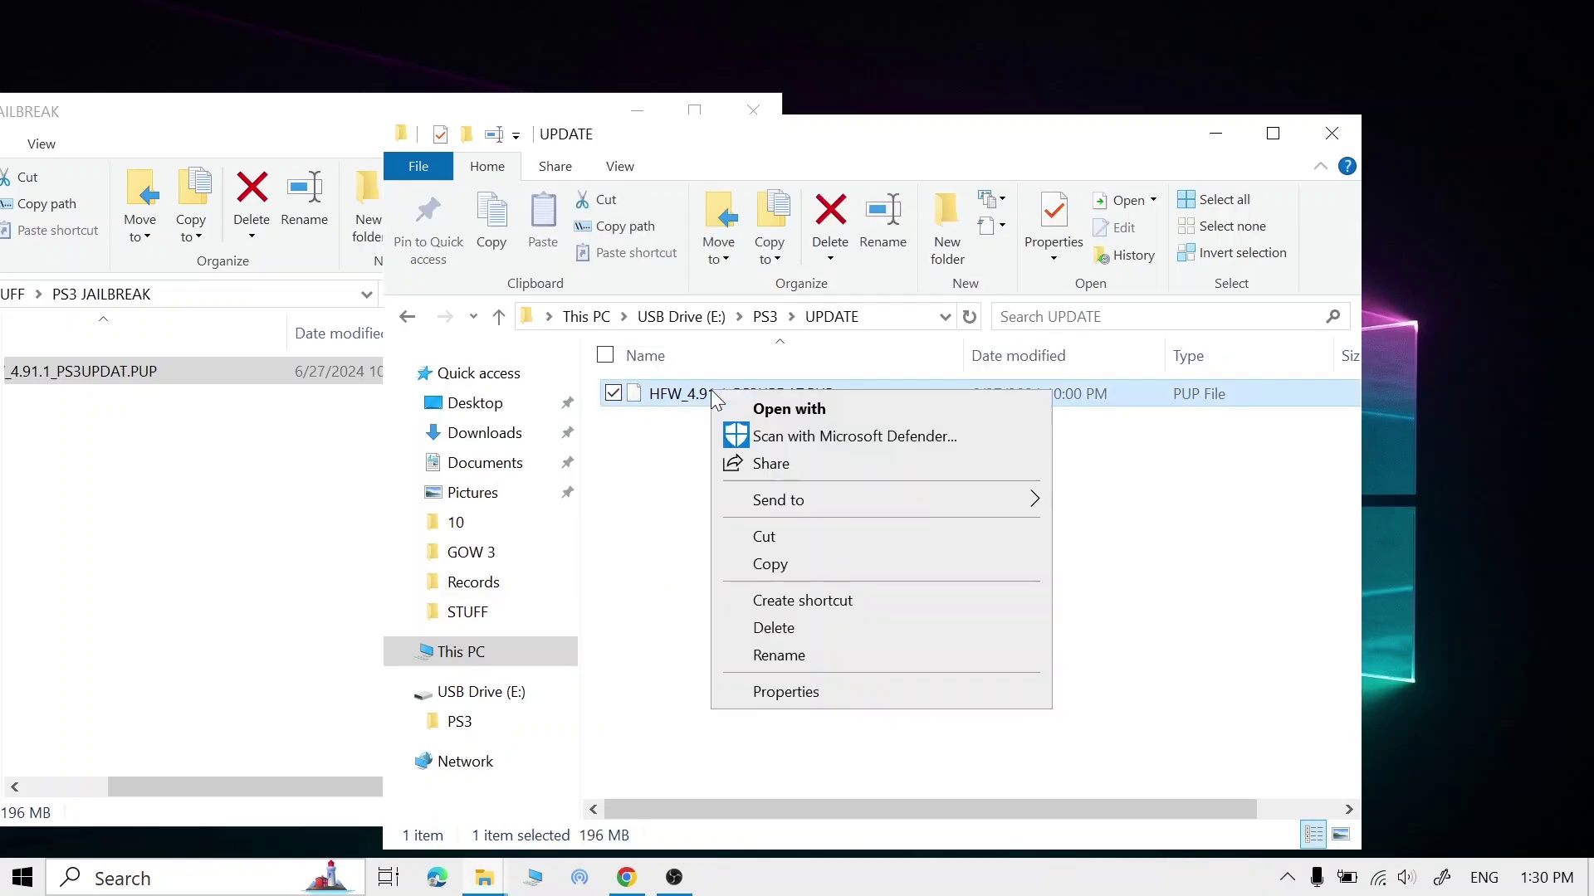
left_click(834, 656)
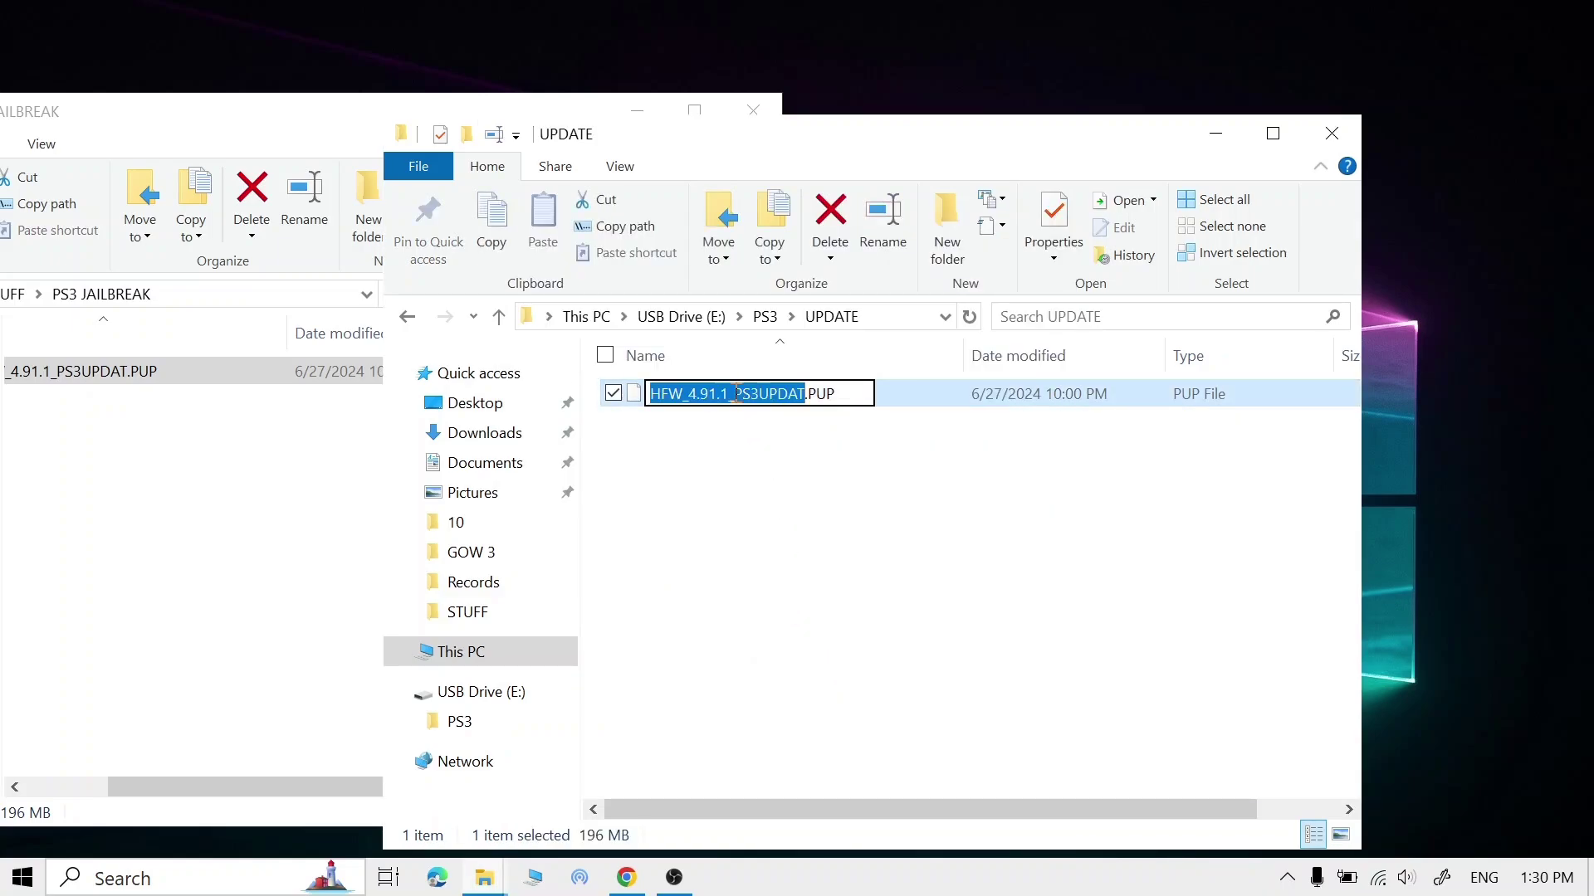
left_click_drag(737, 394, 650, 397)
key("BackSpace")
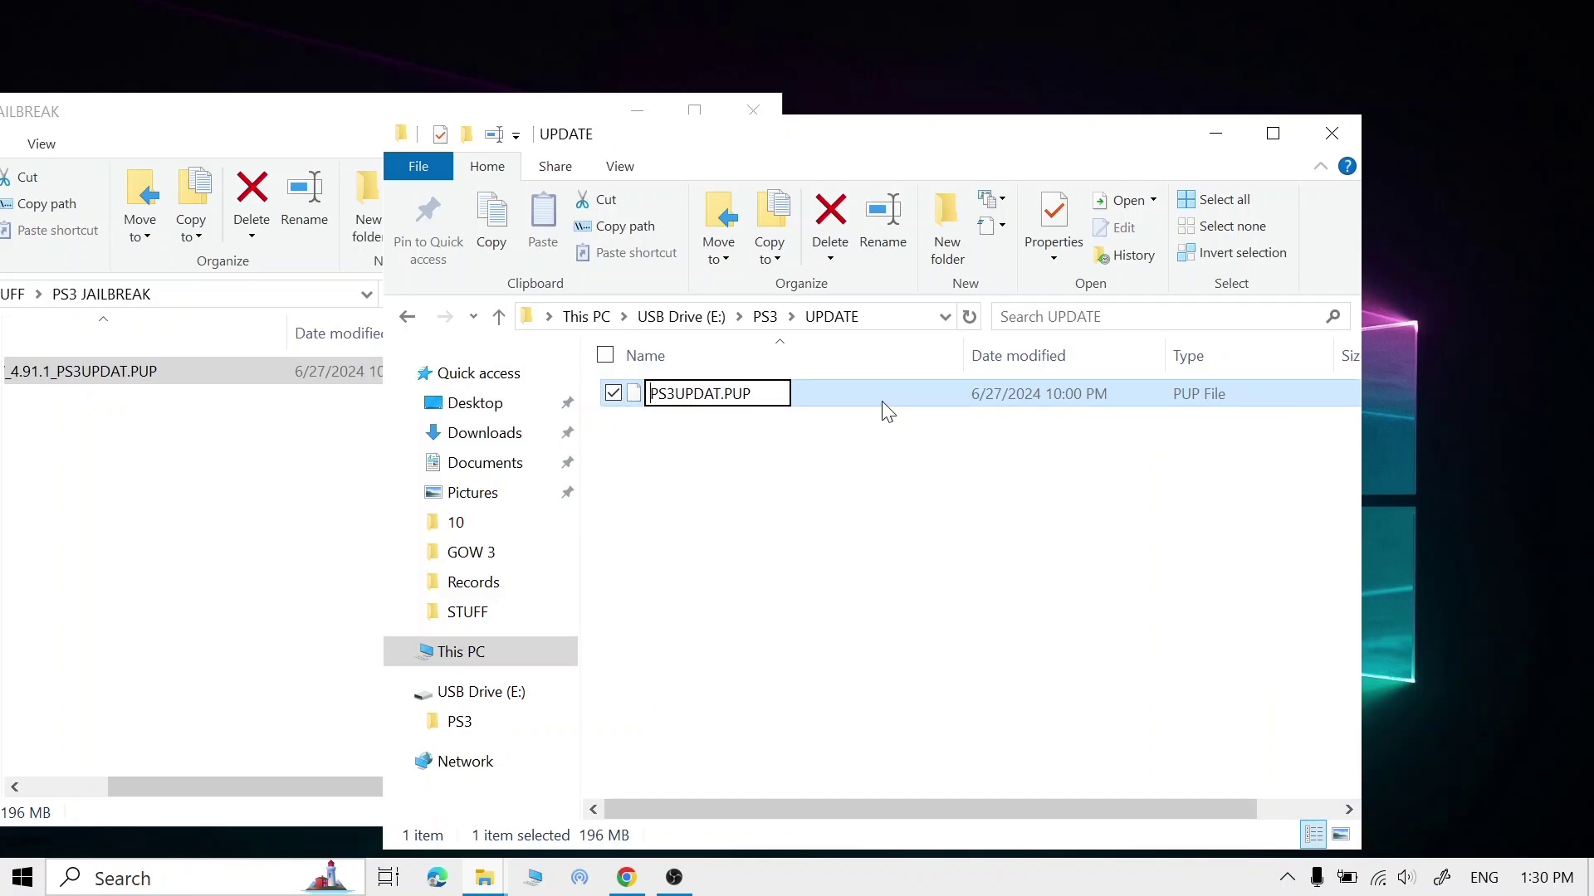
left_click(904, 452)
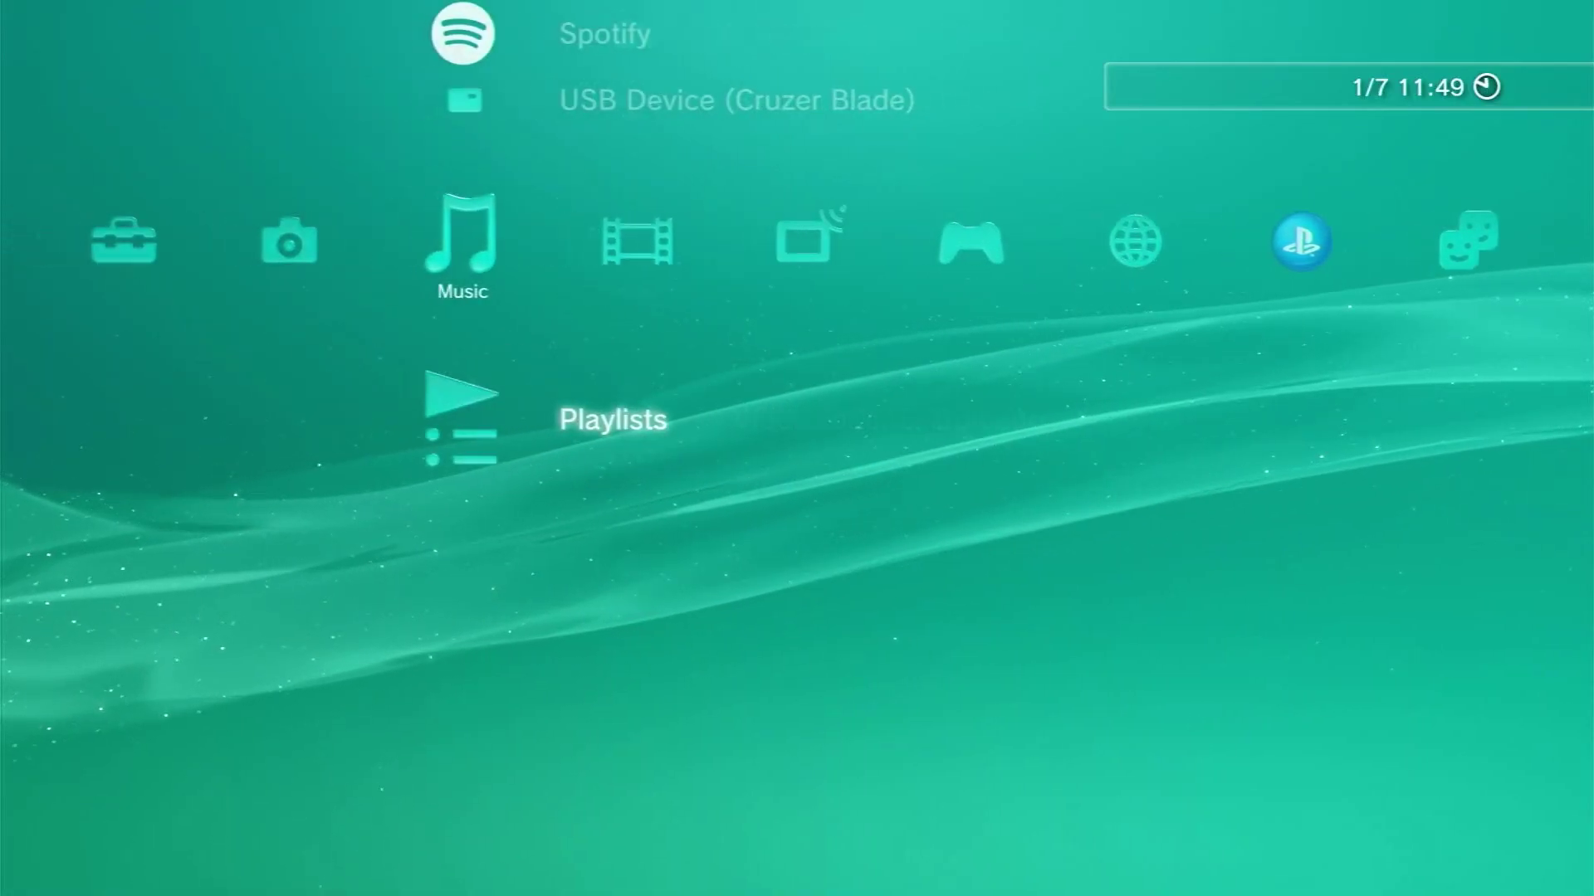
Navigate the XMB to Settings and open System Update.
key("Right")
key("Right")
key("Right")
key("Right")
key("Right")
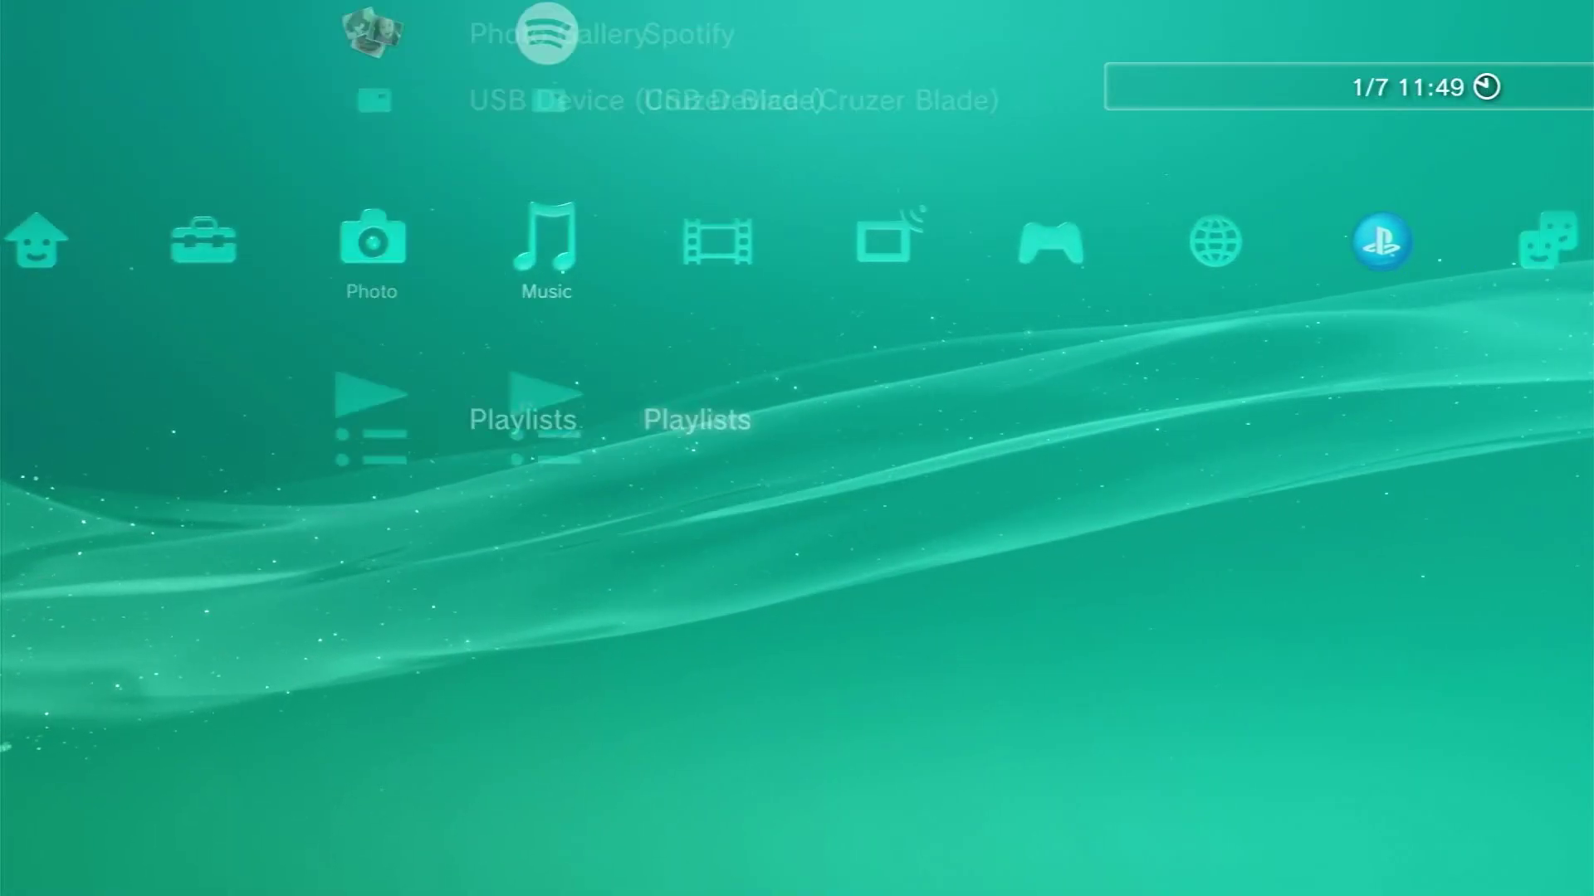
key("Return")
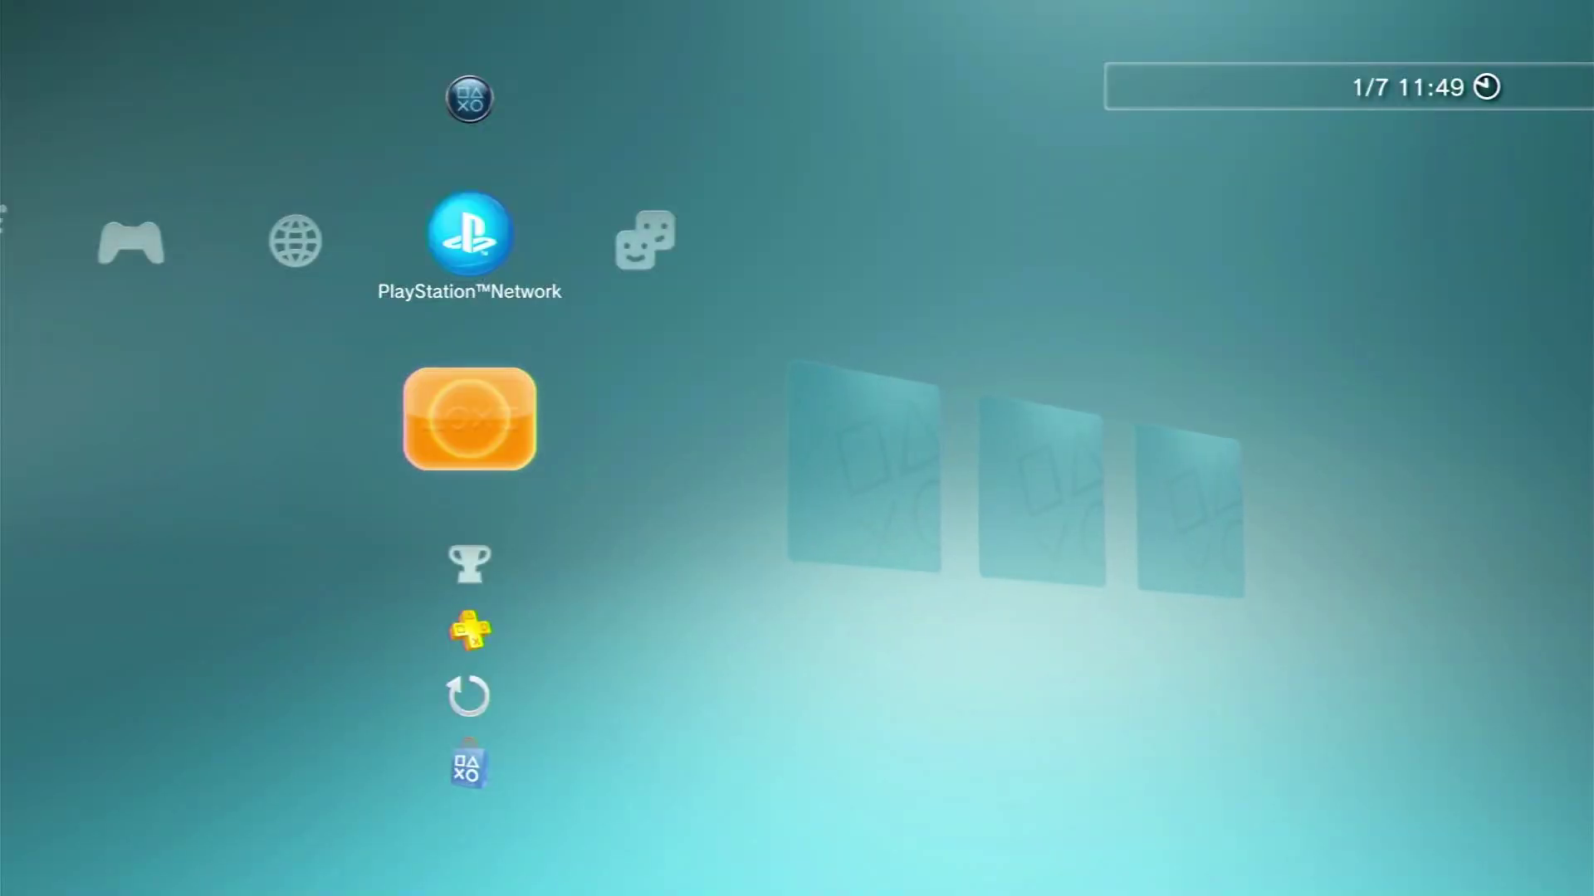
key("Left")
key("Left")
key("Left")
key("Left")
key("Left")
key("Left")
key("Left")
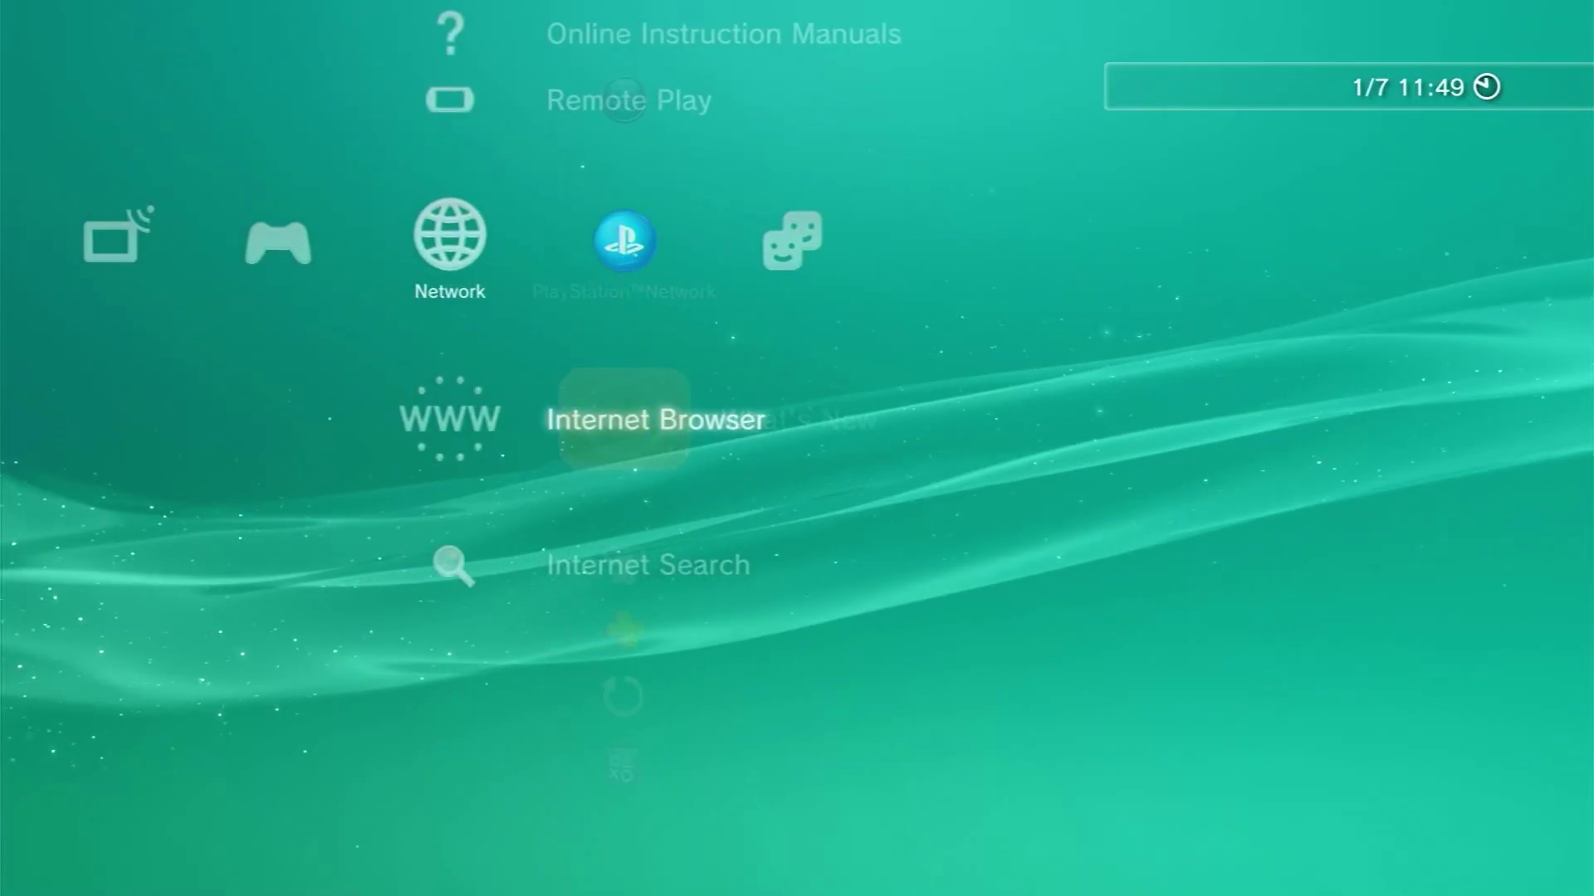
key("Up")
key("Up")
key("Up")
key("Up")
key("Up")
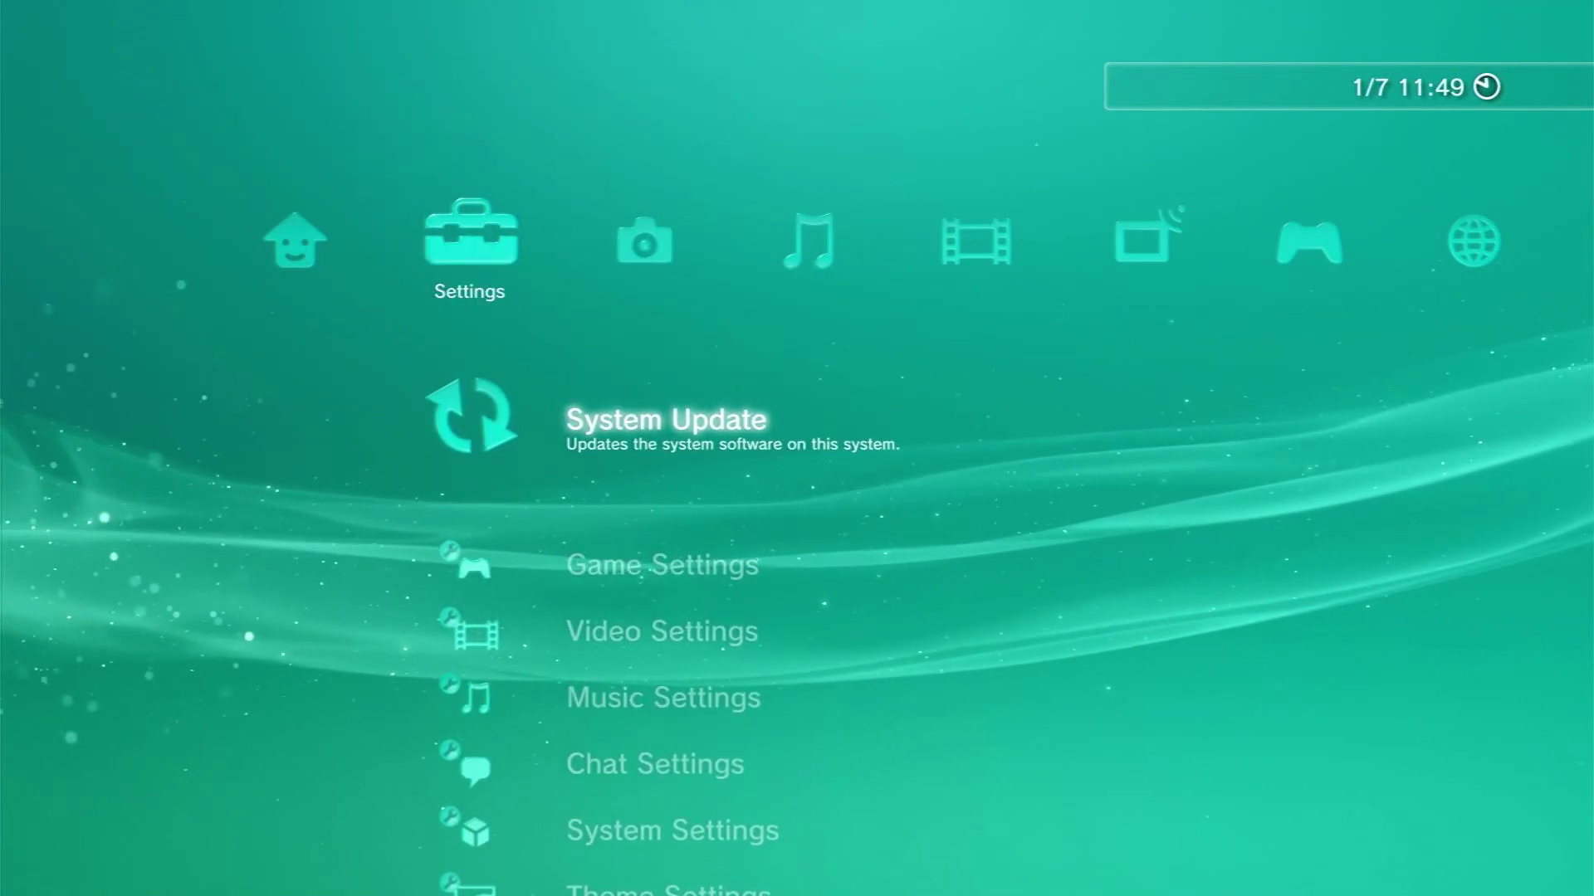
key("Return")
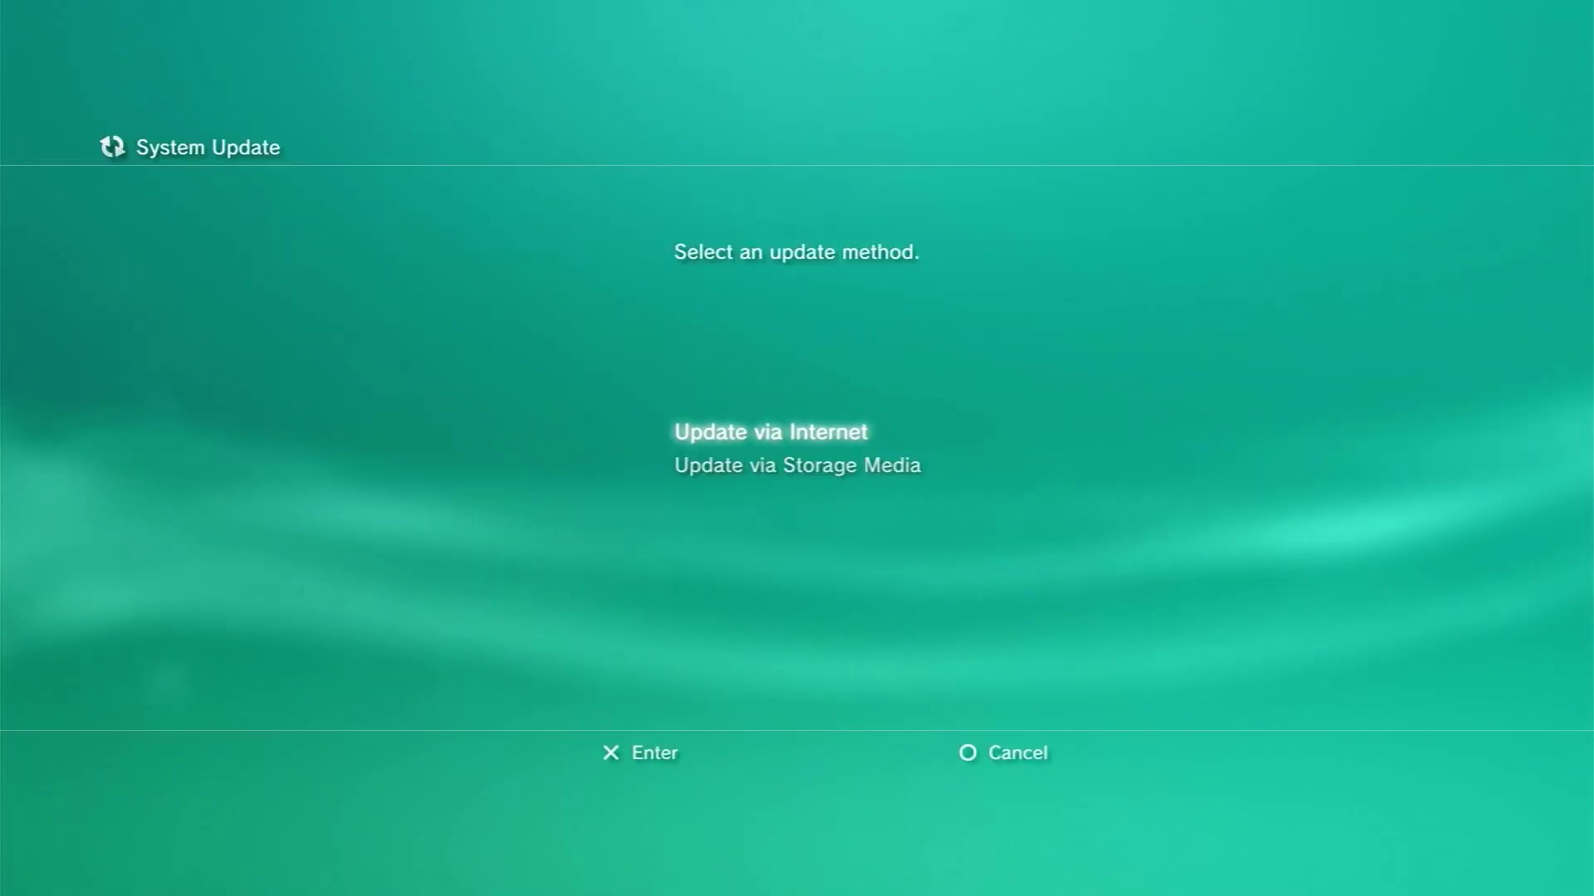
Update via storage media and confirm reinstalling 4.91.1 HFW from the USB device.
key("Down")
key("Return")
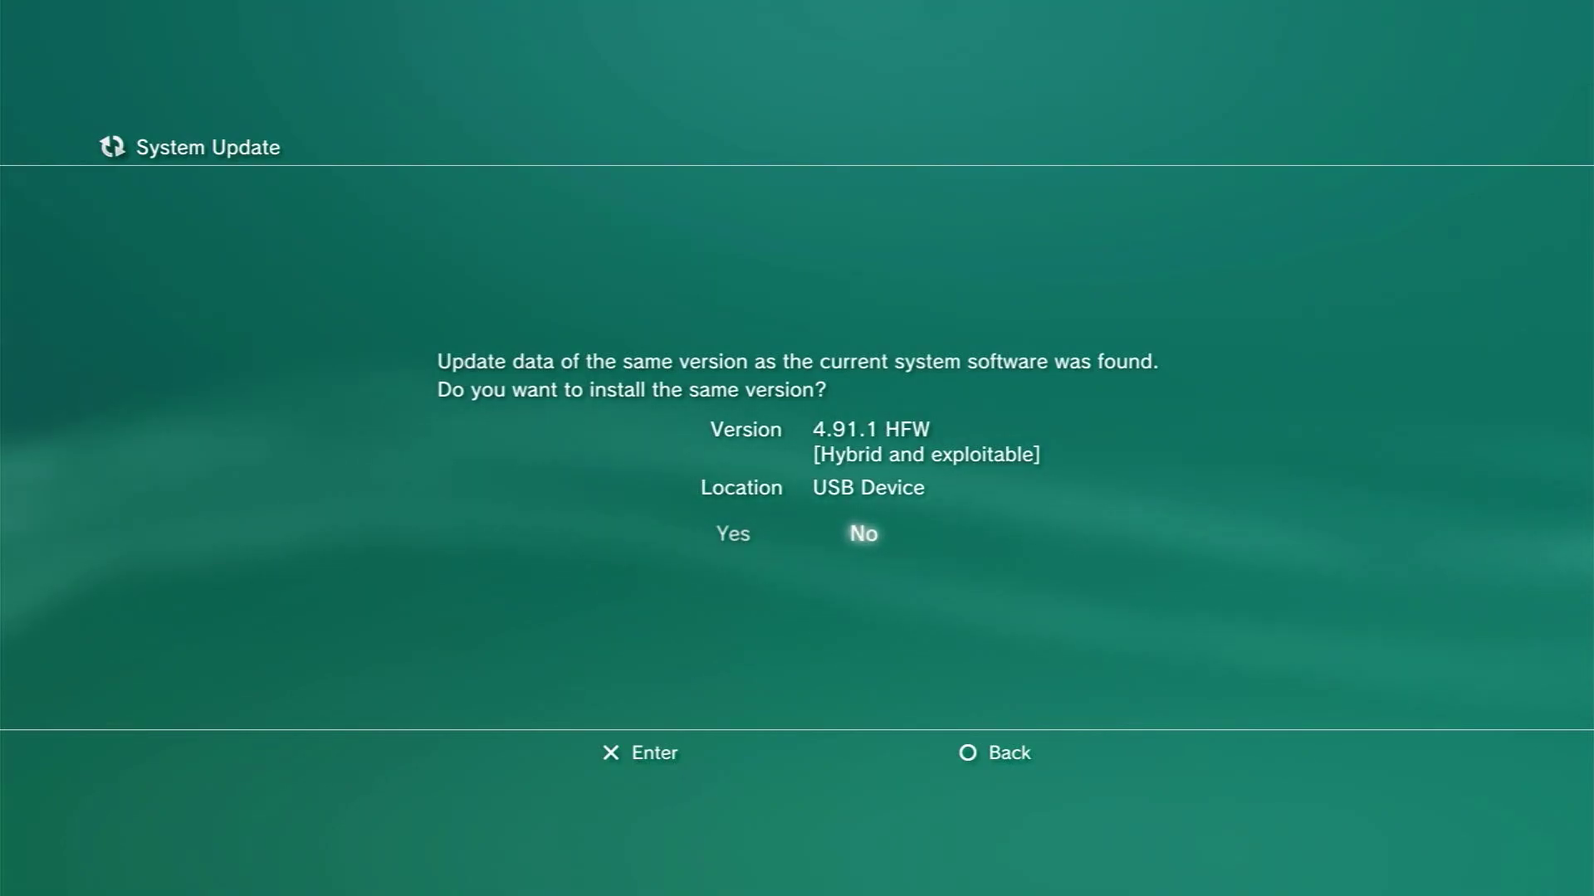
key("Left")
key("Return")
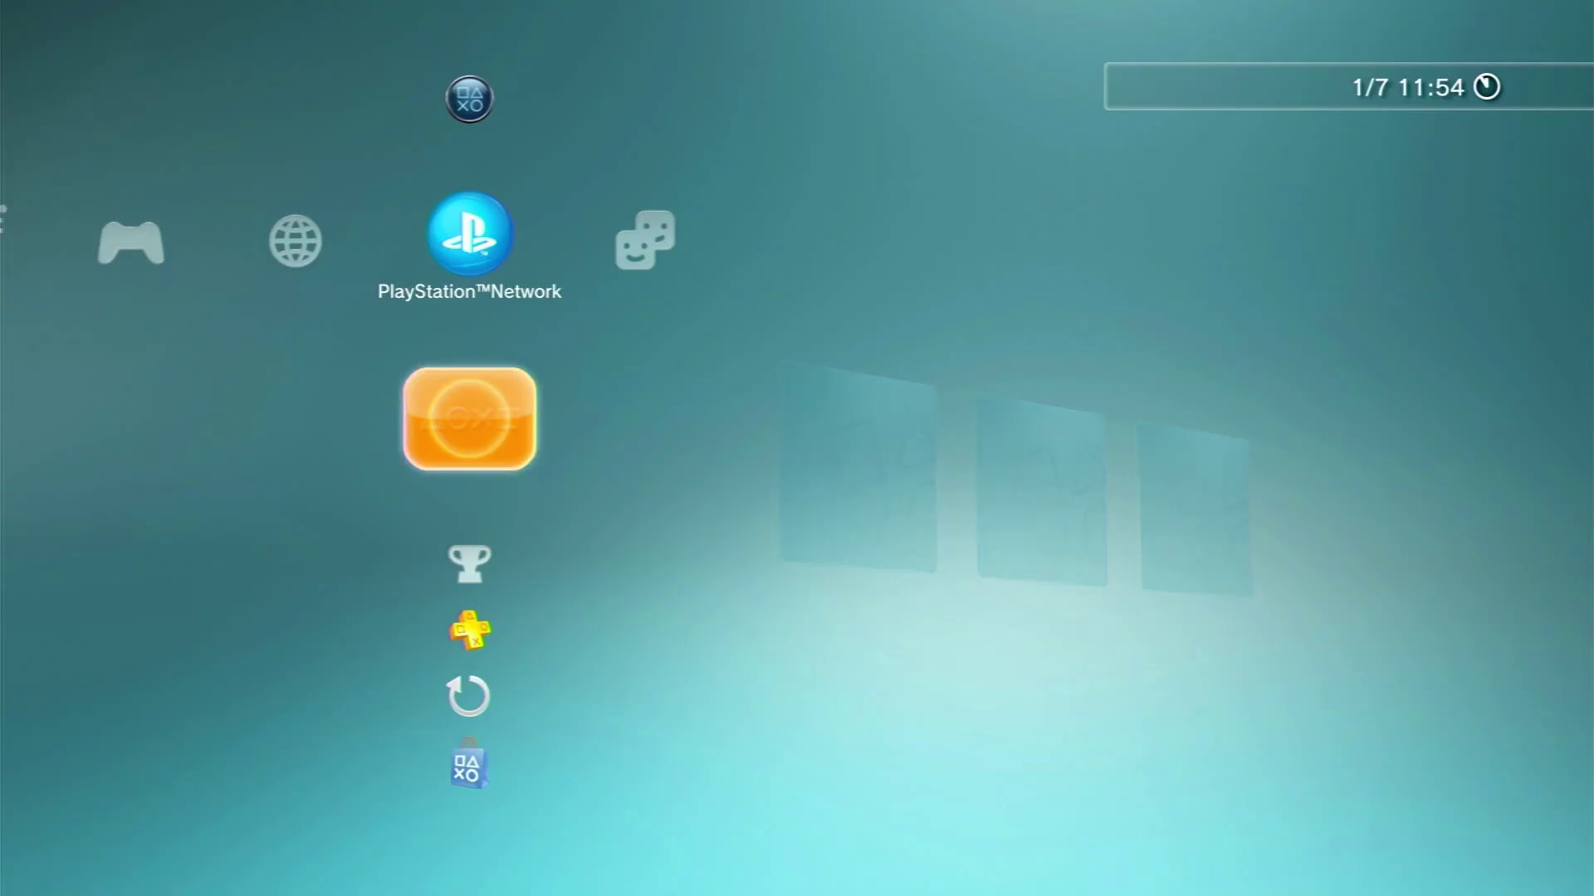
Open Settings > System Settings and check that Automatic Update is Off.
key("Left")
key("Left")
key("Left")
key("Left")
key("Left")
key("Left")
key("Left")
key("Left")
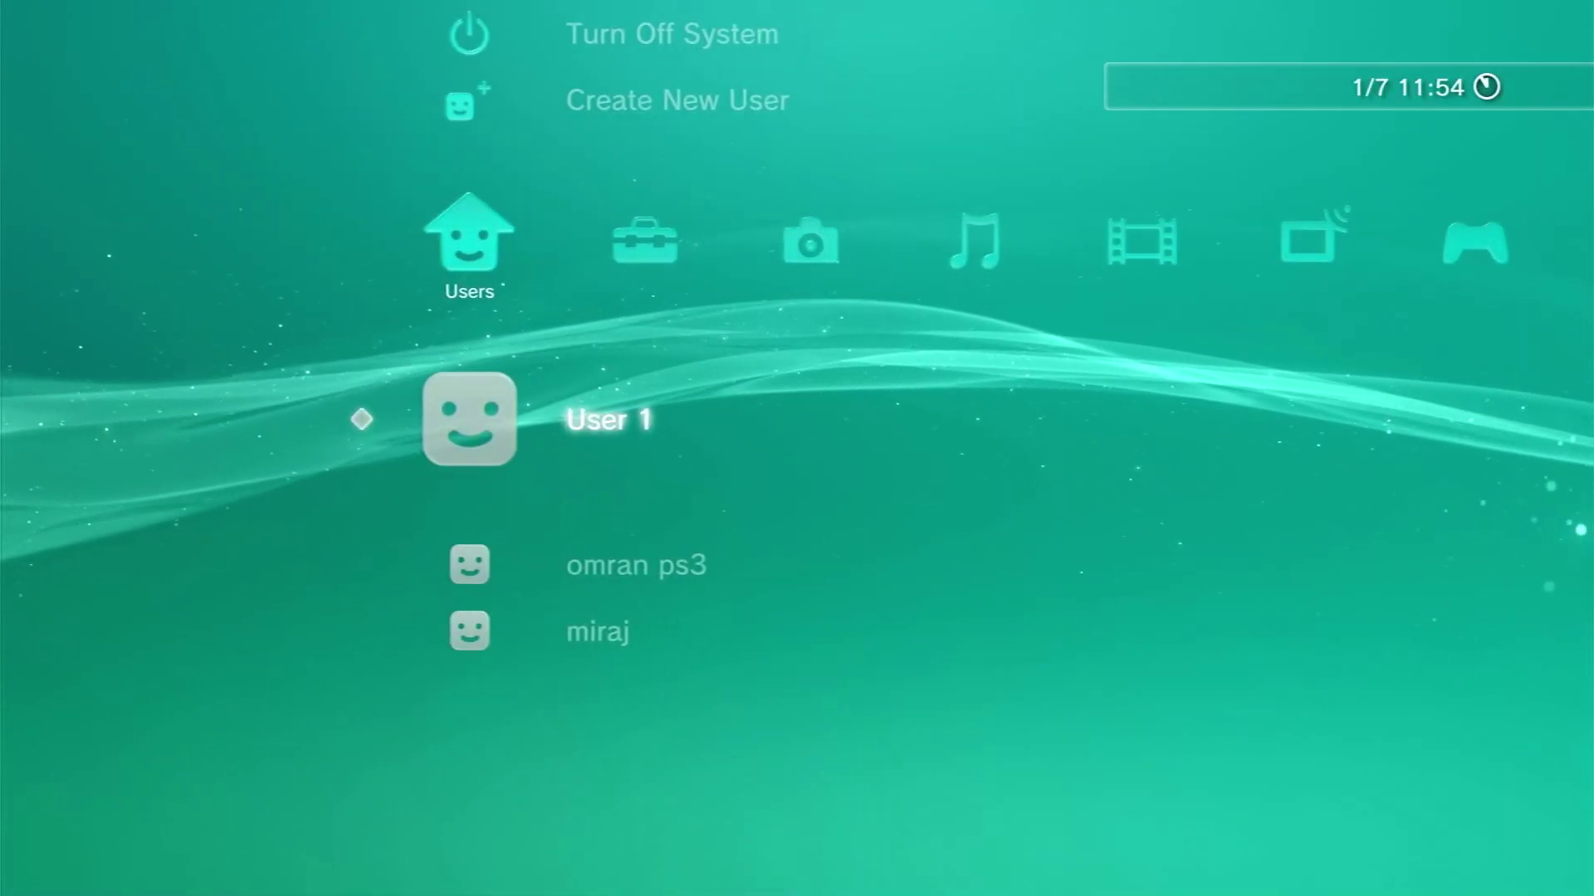
key("Right")
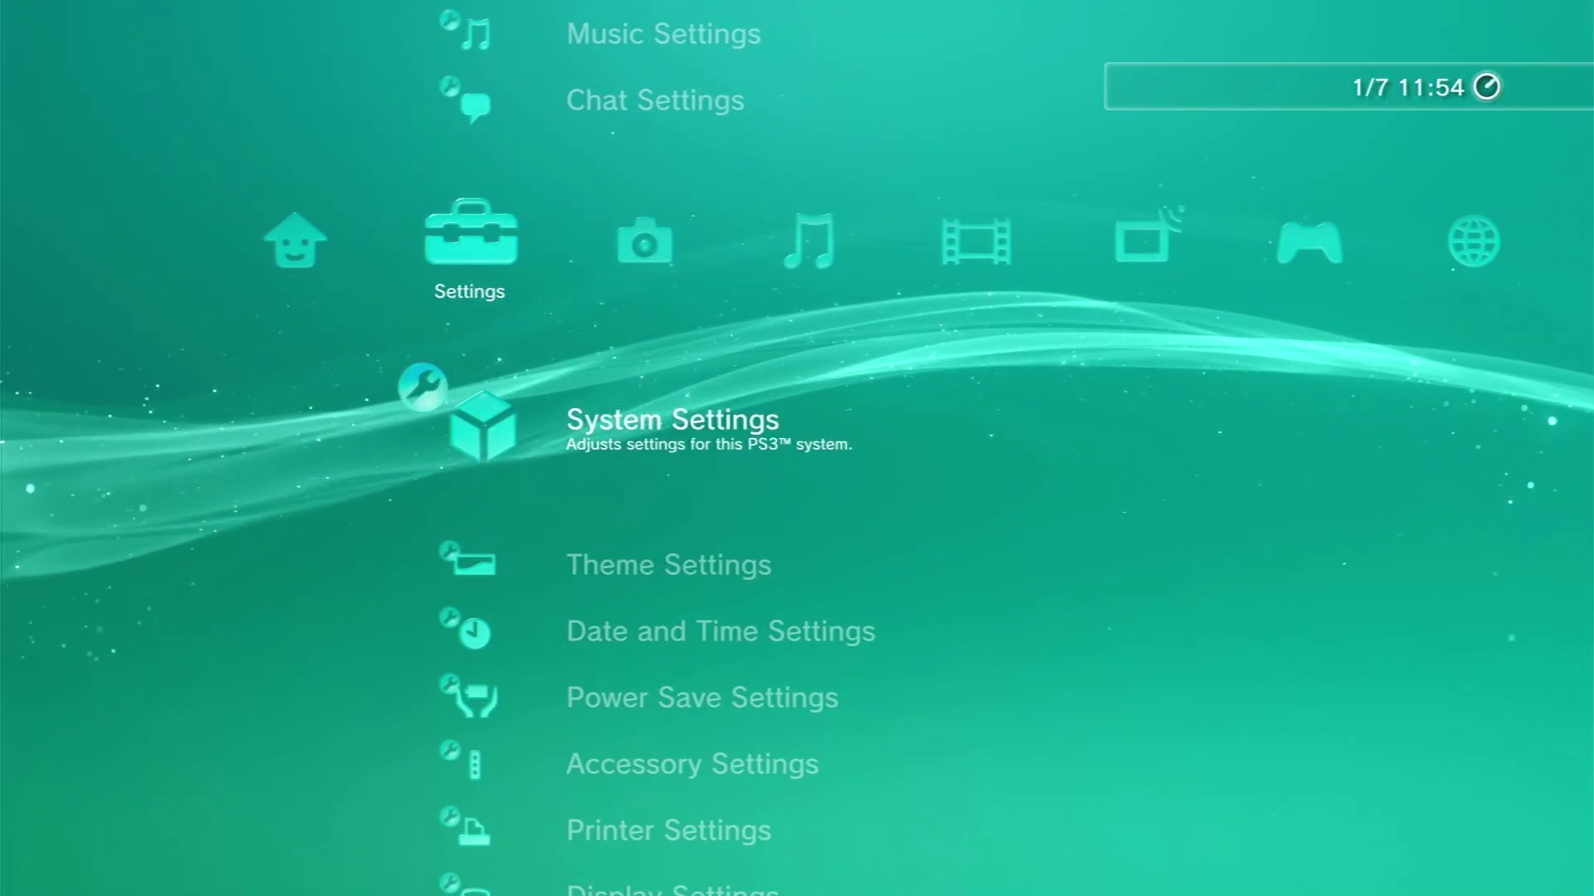
key("Return")
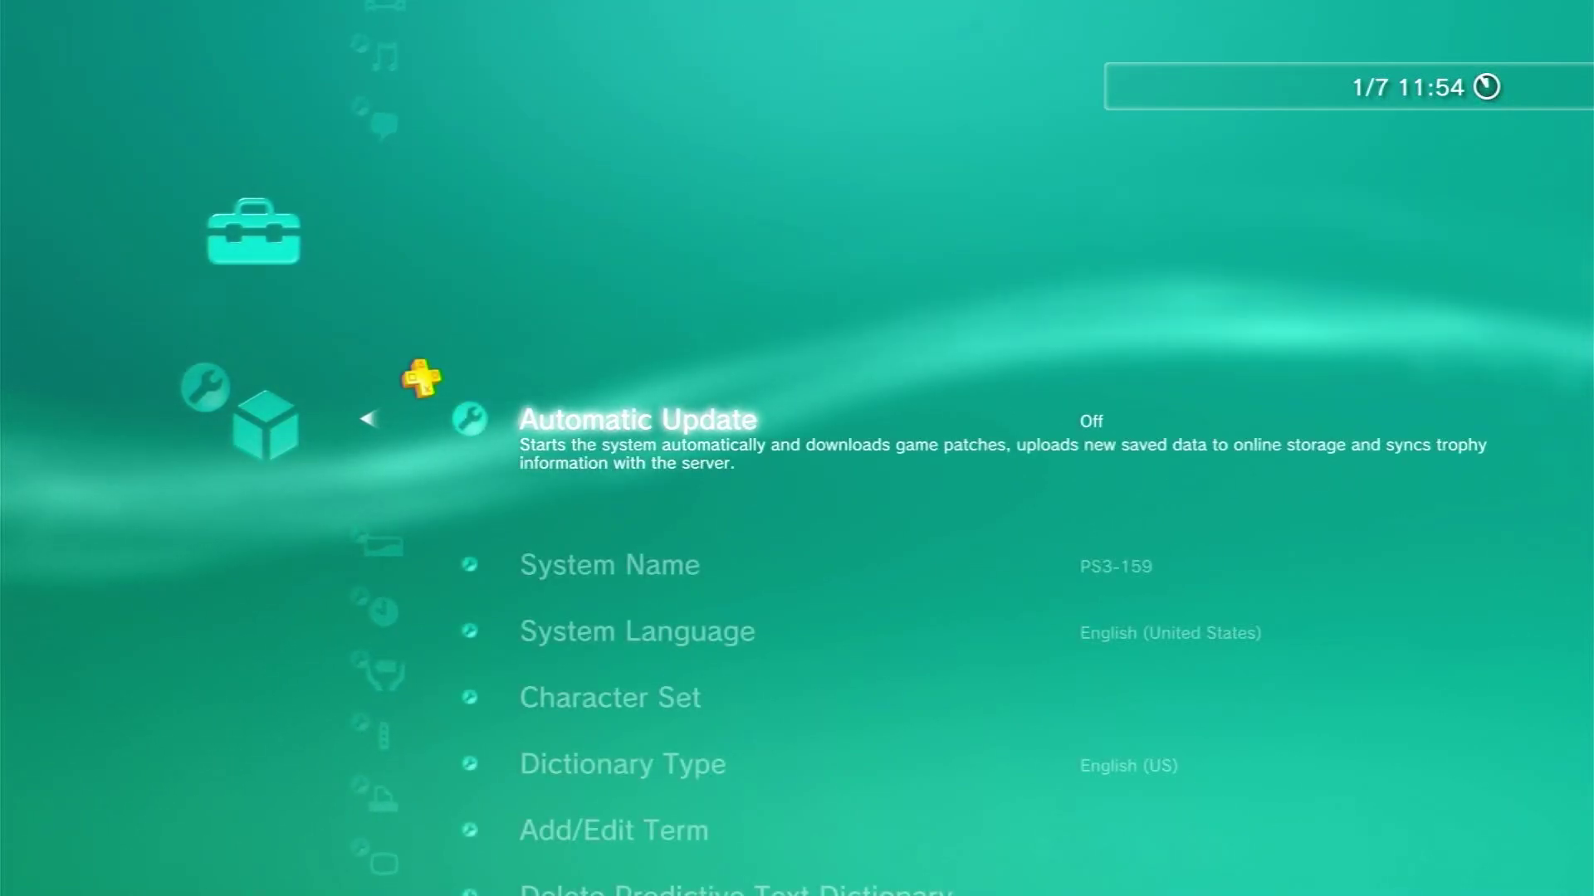
key("Return")
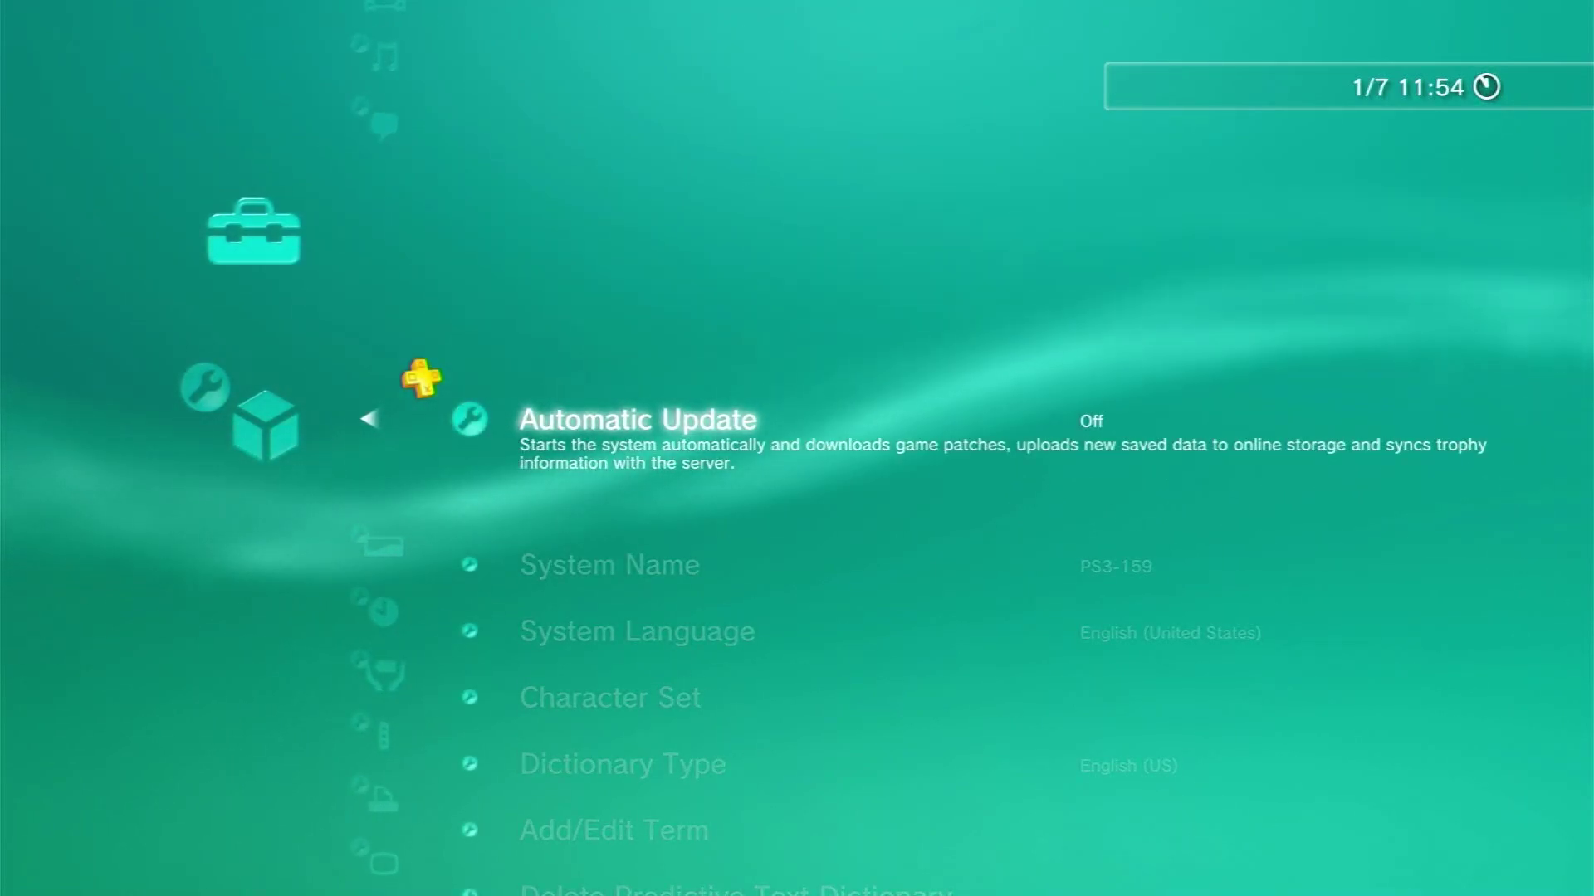